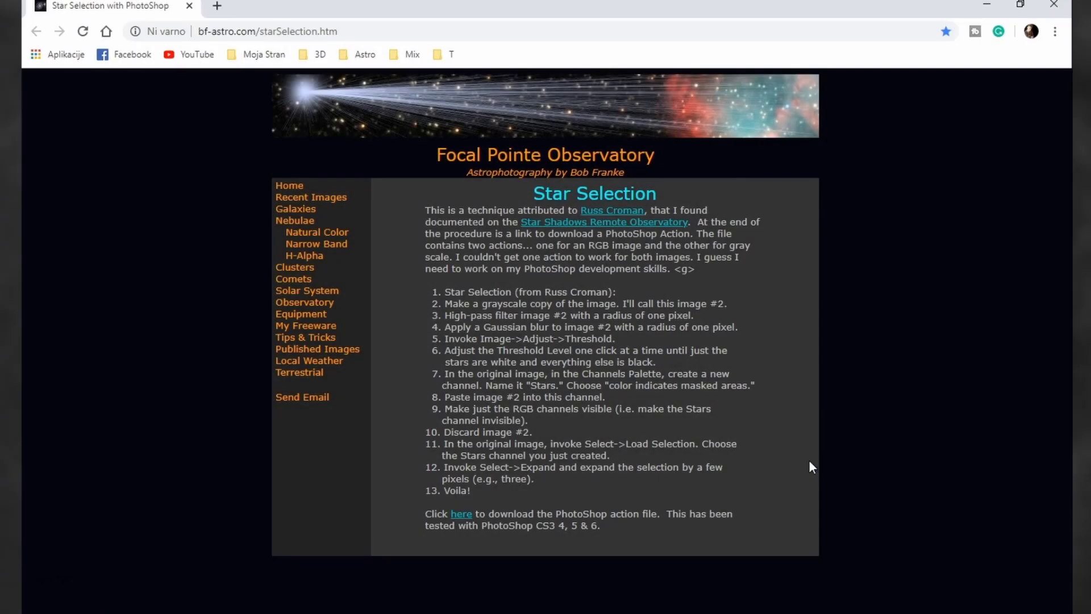
Download SelectStars.zip from the Star Selection page and show it in its Downloads folder
{"action": "left_click", "coordinate": [466, 514]}
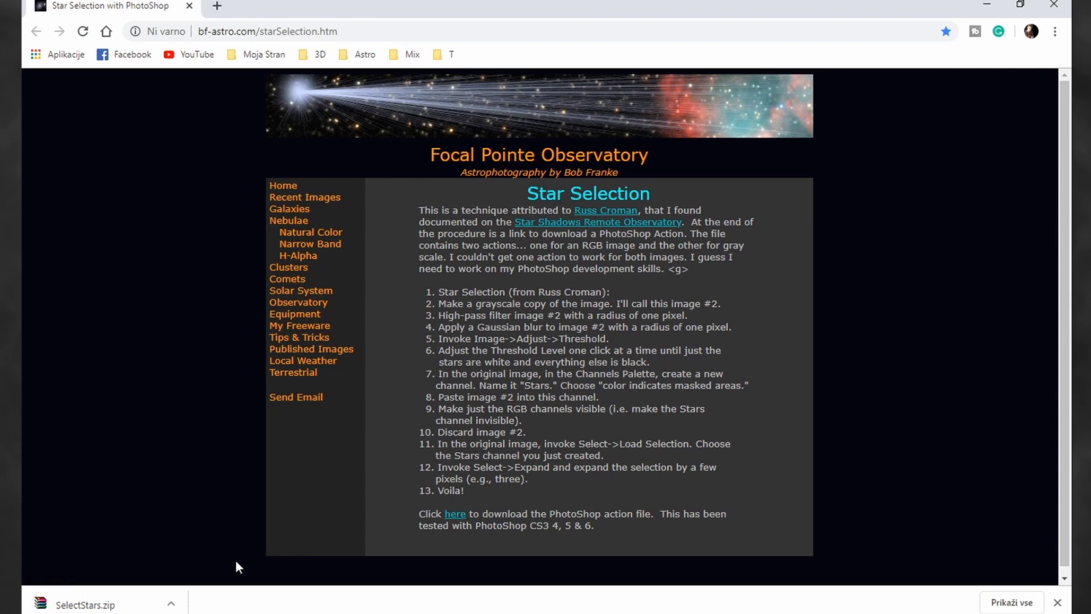
{"action": "left_click", "coordinate": [171, 603]}
{"action": "left_click", "coordinate": [212, 547]}
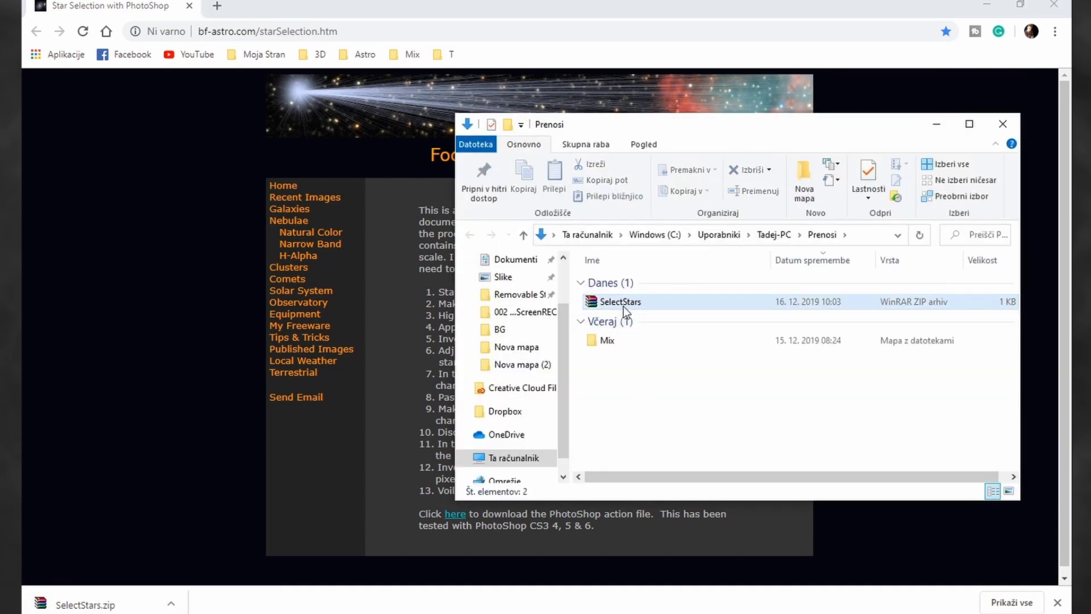
Extract SelectStars.zip into a SelectStars folder and copy the Select Stars .atn file
{"action": "right_click", "coordinate": [625, 307]}
{"action": "left_click", "coordinate": [672, 386]}
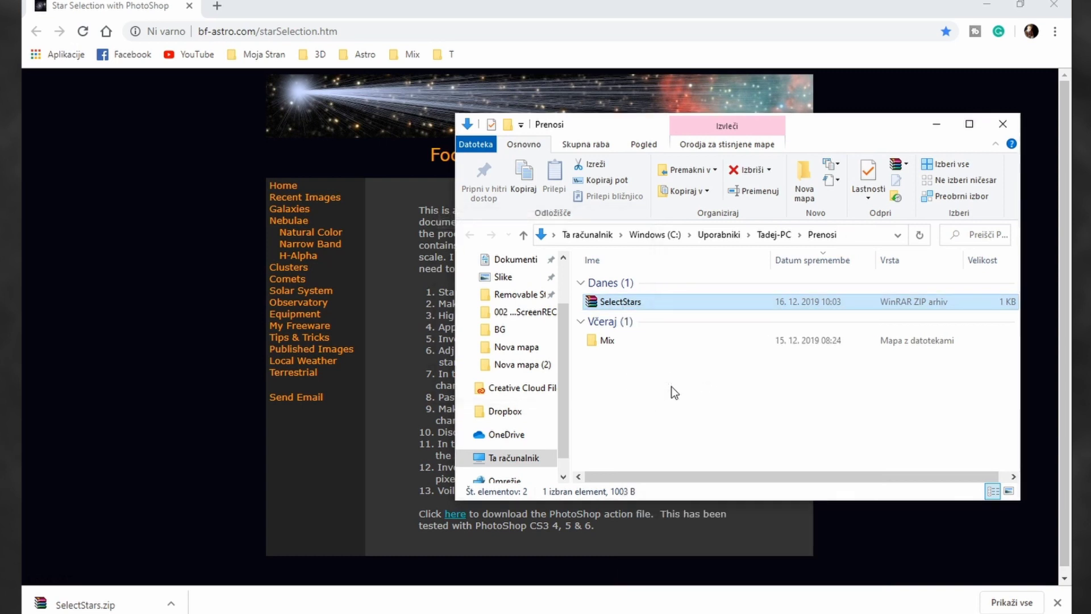
{"action": "double_click", "coordinate": [629, 316]}
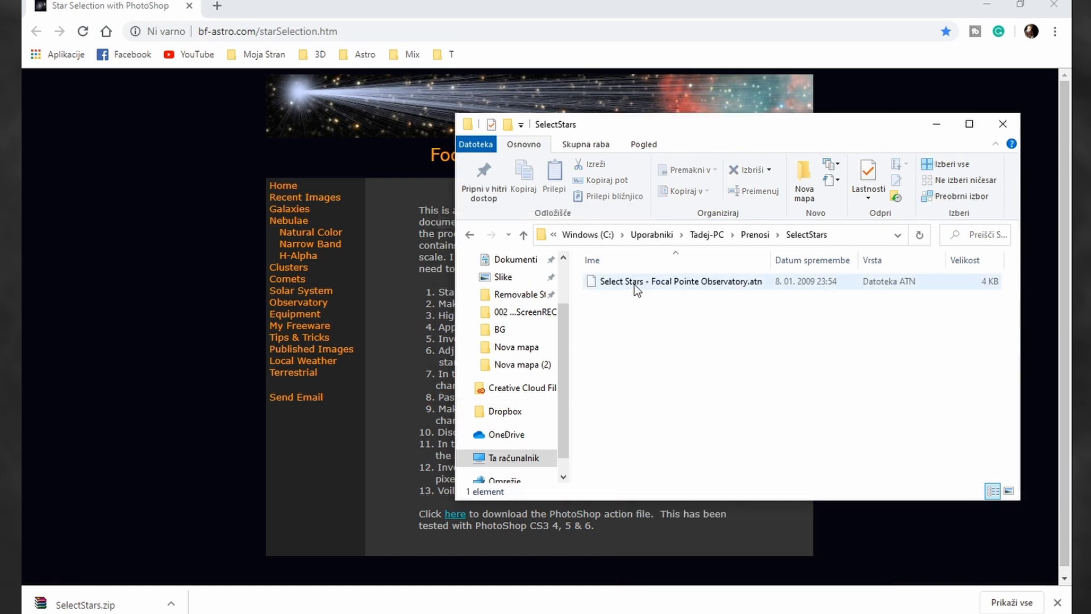
{"action": "right_click", "coordinate": [634, 284]}
{"action": "left_click", "coordinate": [674, 487]}
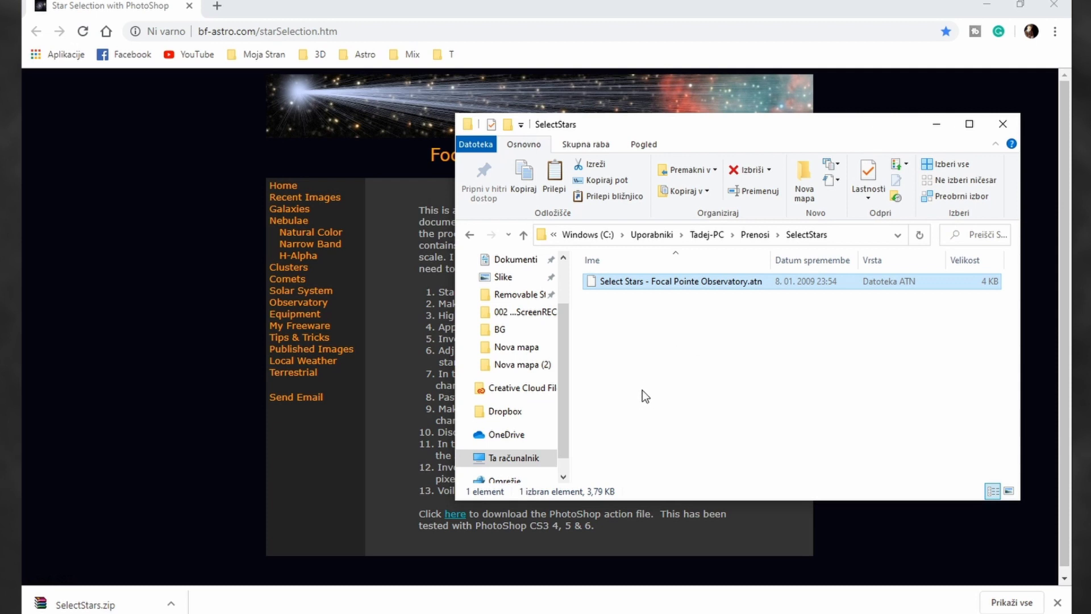
Paste the action file into Adobe Photoshop CC 2019\Presets\Actions, then close File Explorer
{"action": "left_click", "coordinate": [512, 460]}
{"action": "double_click", "coordinate": [657, 317]}
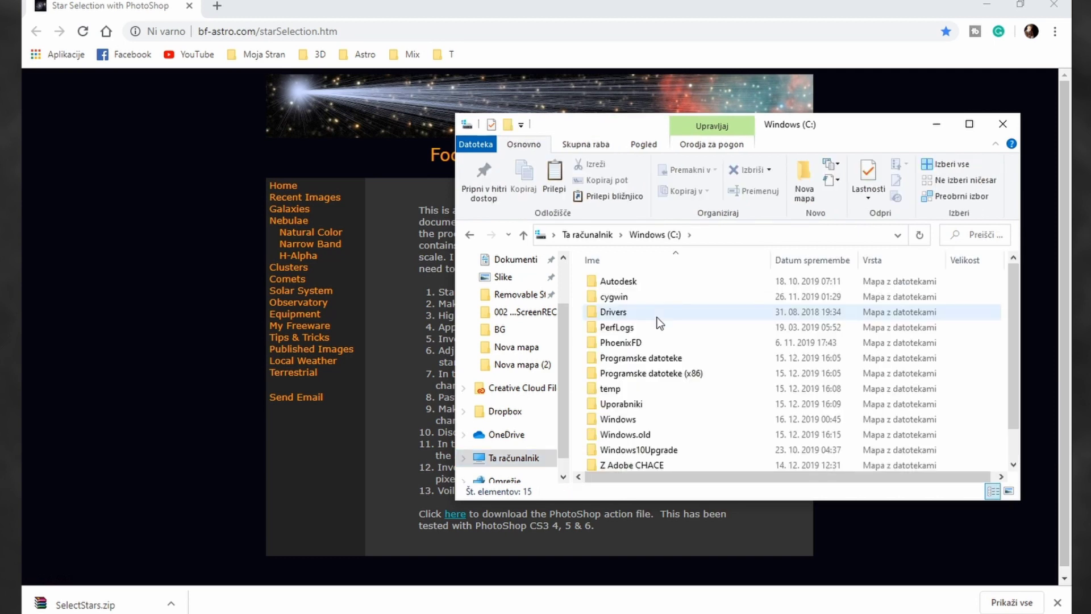
{"action": "left_click", "coordinate": [649, 358]}
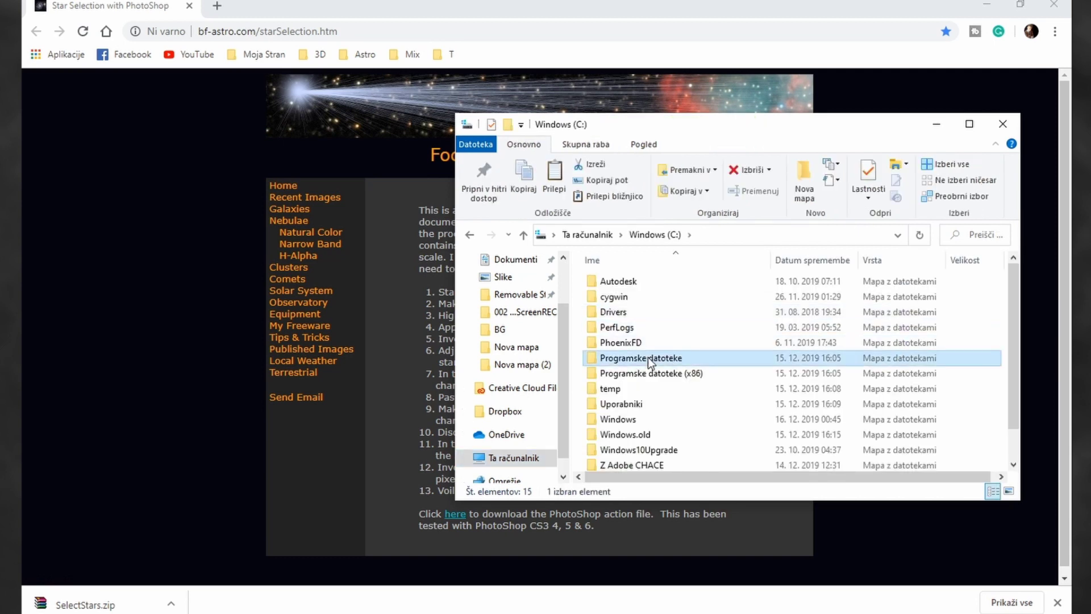
{"action": "double_click", "coordinate": [648, 357]}
{"action": "double_click", "coordinate": [617, 282]}
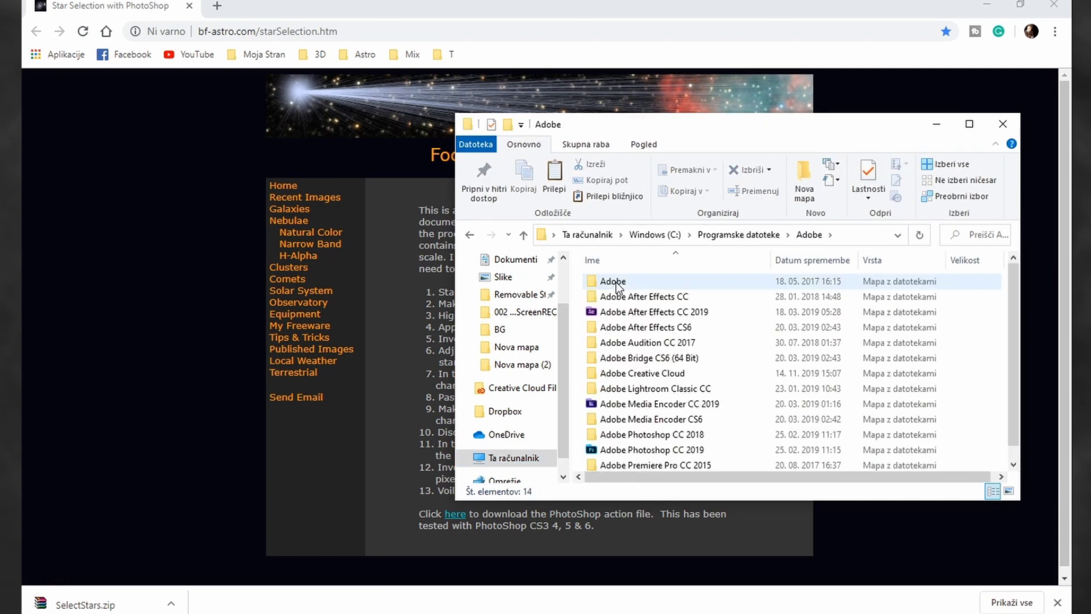
{"action": "scroll", "coordinate": [641, 435], "scroll_direction": "down", "scroll_amount": 1}
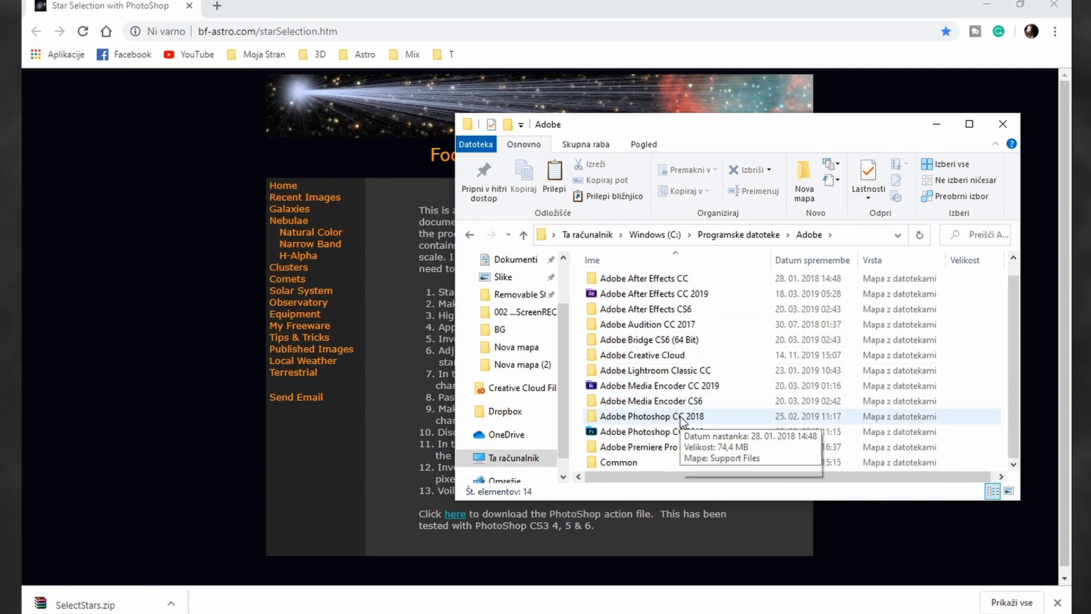
{"action": "double_click", "coordinate": [641, 434]}
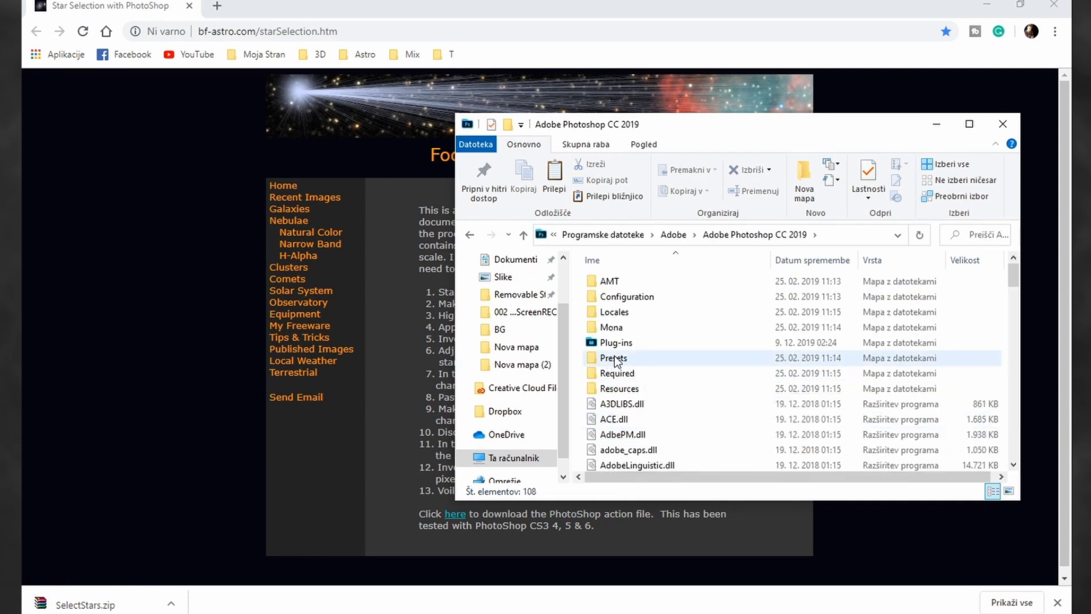
{"action": "double_click", "coordinate": [614, 358]}
{"action": "double_click", "coordinate": [617, 312]}
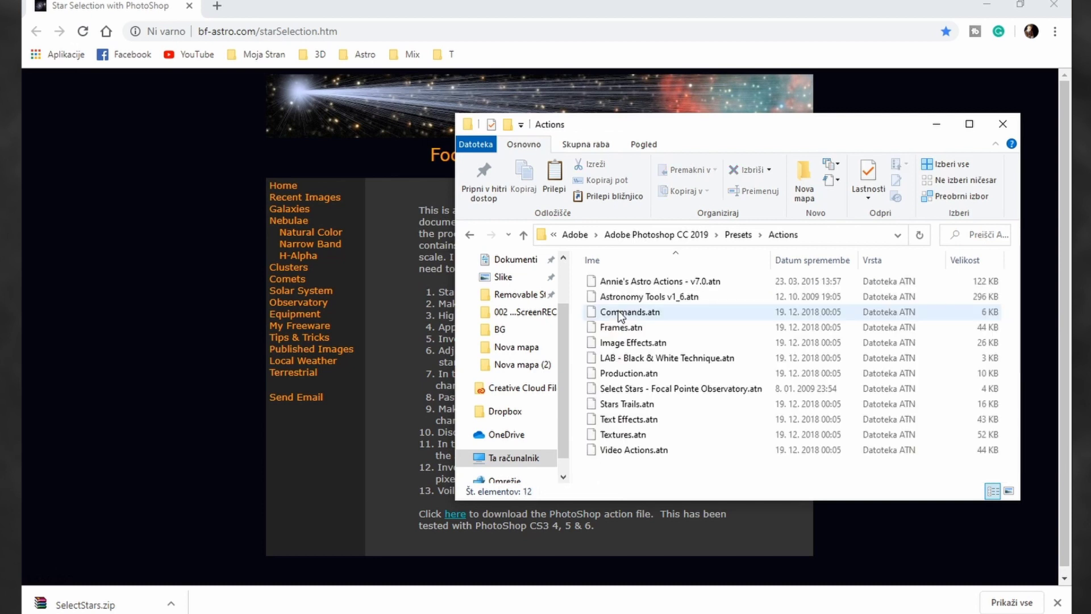
{"action": "right_click", "coordinate": [716, 315]}
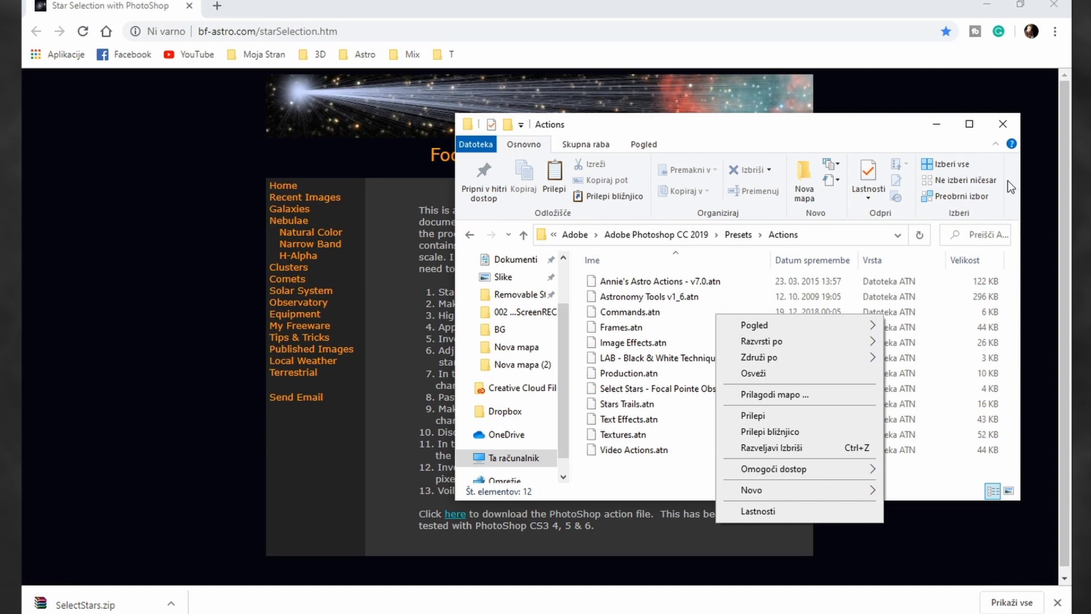
{"action": "left_click", "coordinate": [1003, 123]}
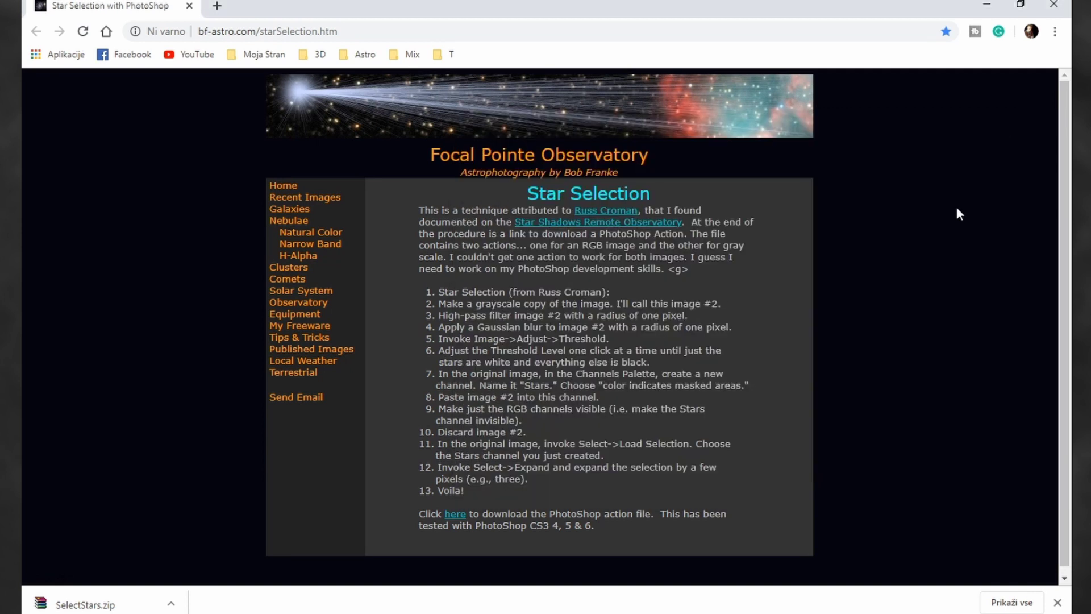
Switch from Chrome to Photoshop and show the Actions panel
{"action": "left_click", "coordinate": [987, 5]}
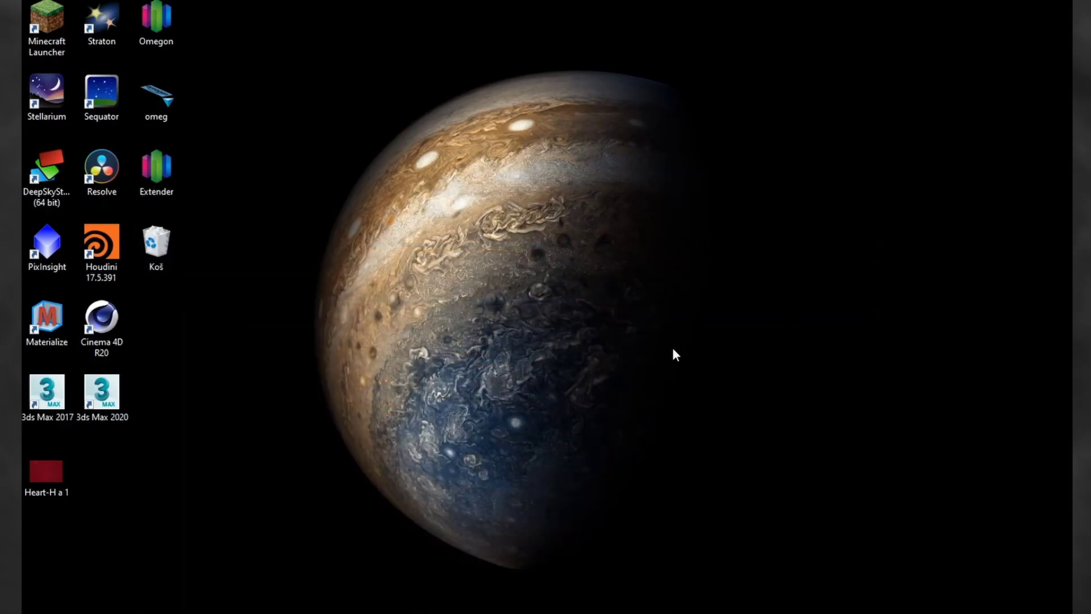
{"action": "key", "text": "alt+Tab"}
{"action": "left_click", "coordinate": [827, 94]}
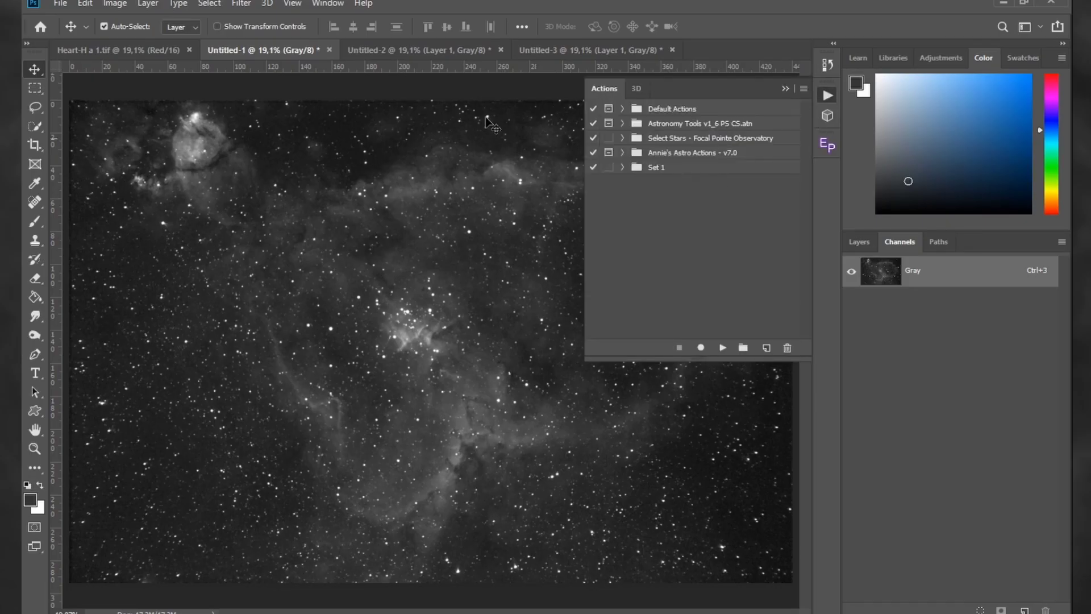
{"action": "left_click", "coordinate": [335, 5]}
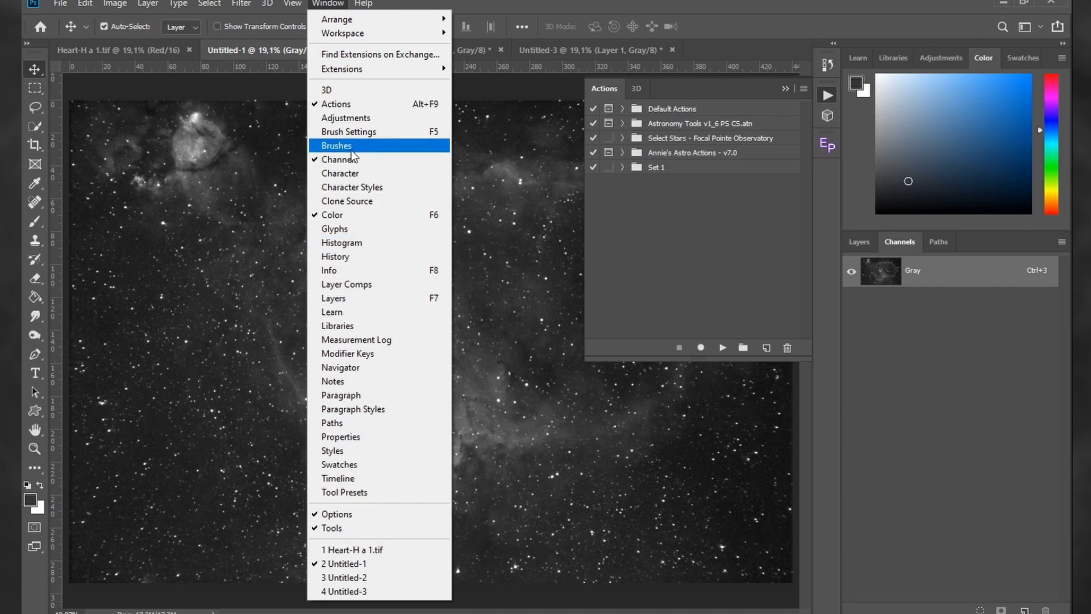
{"action": "left_click", "coordinate": [337, 105]}
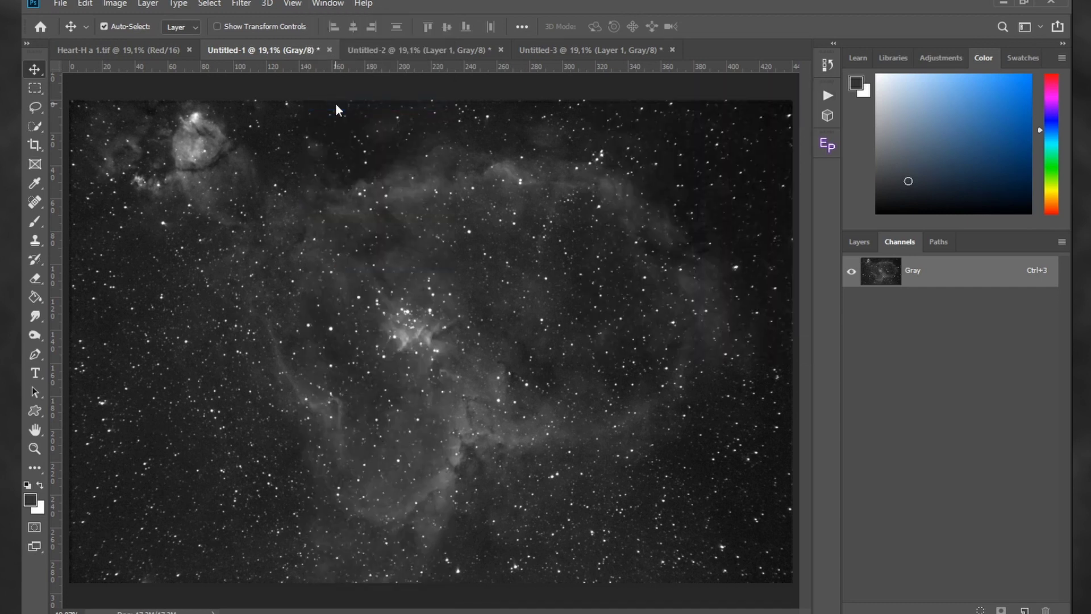
{"action": "left_click", "coordinate": [827, 96]}
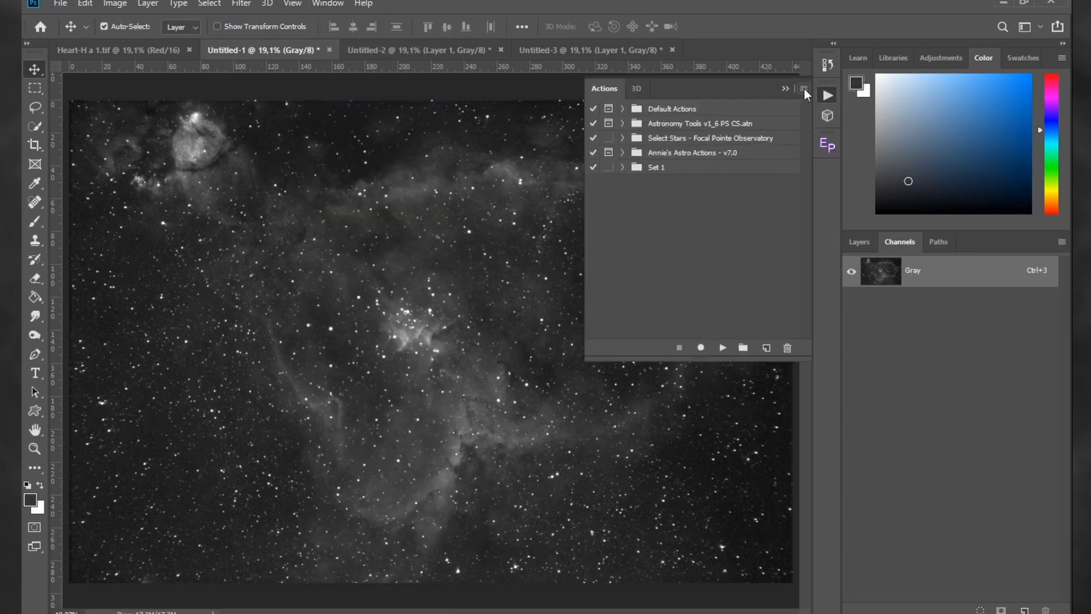
Pick the Select Stars file in Load Actions, then expand the Select Stars set
{"action": "left_click", "coordinate": [804, 89]}
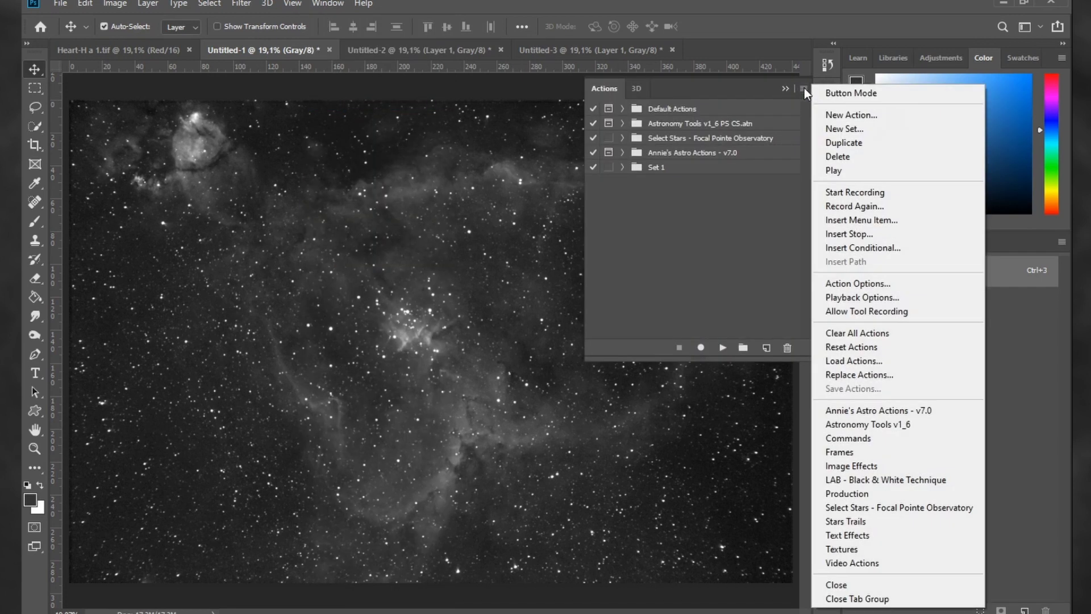
{"action": "left_click", "coordinate": [859, 362]}
{"action": "left_click", "coordinate": [257, 209]}
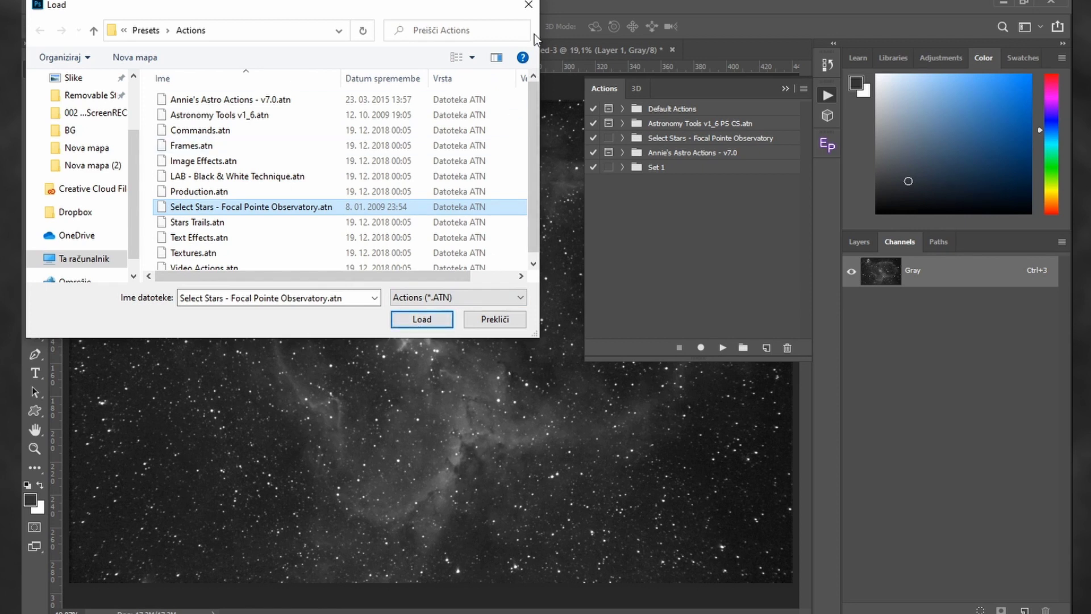
{"action": "left_click", "coordinate": [529, 5]}
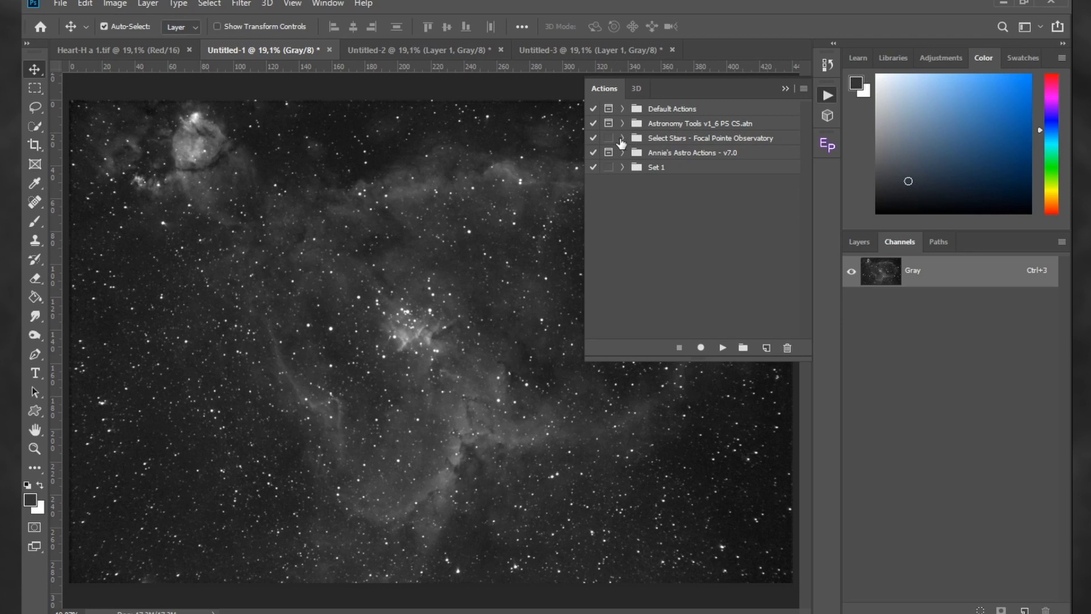
{"action": "left_click", "coordinate": [622, 138]}
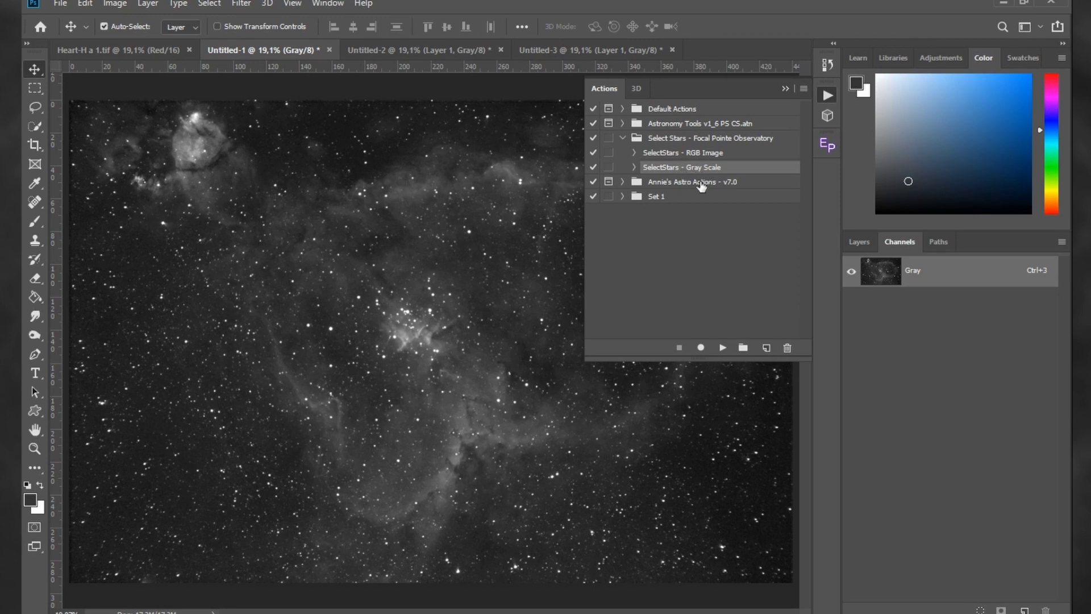
Duplicate Layer 1 copy 2 and run the SelectStars - Gray Scale action to select the stars
{"action": "key", "text": "F7"}
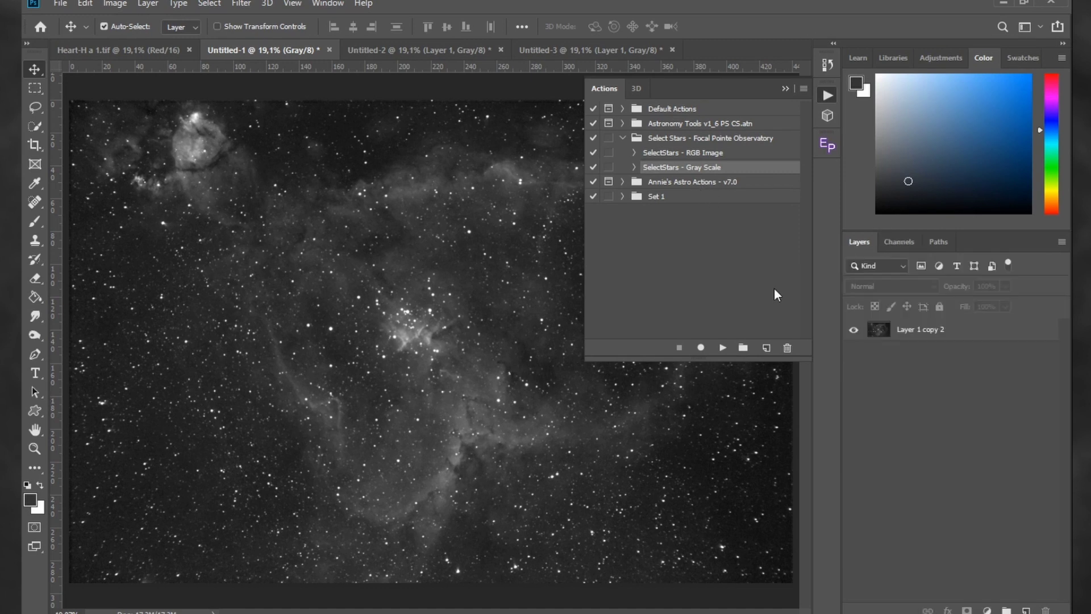
{"action": "left_click_drag", "start_coordinate": [909, 329], "coordinate": [1026, 610]}
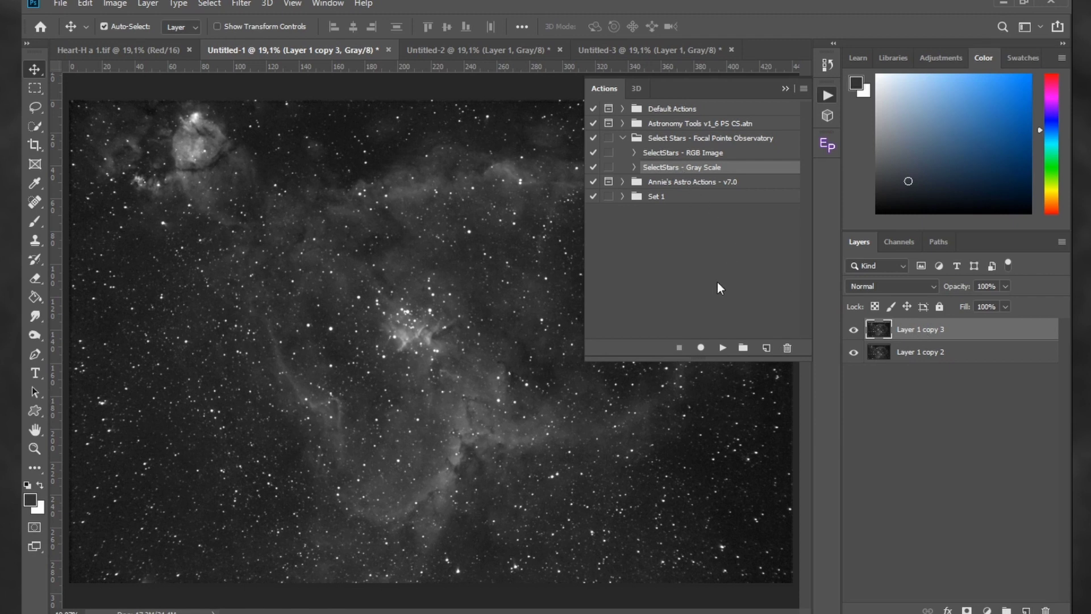
{"action": "left_click", "coordinate": [722, 348]}
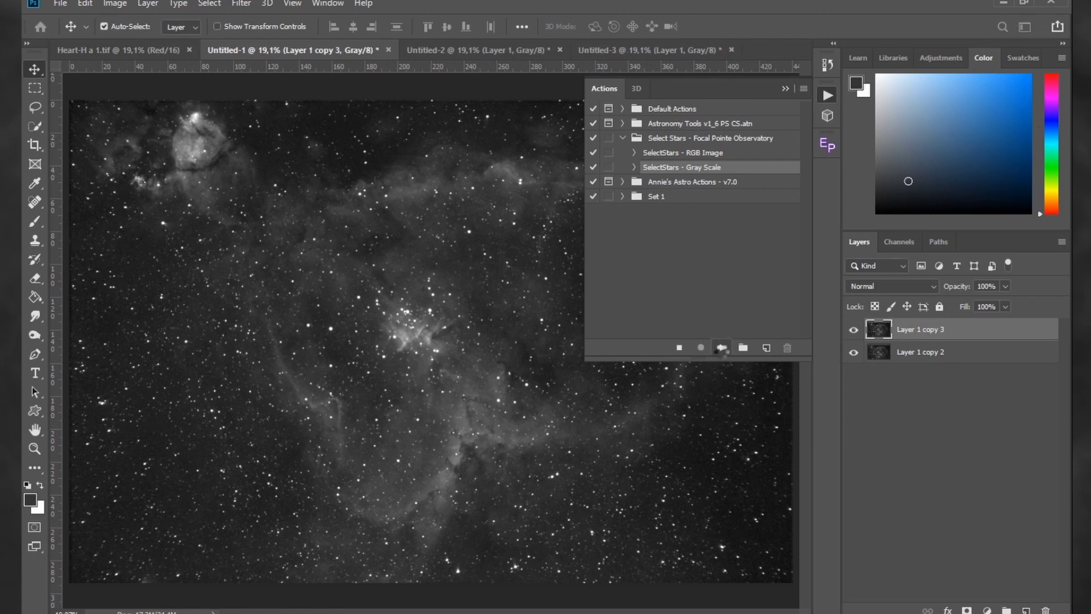
{"action": "left_click", "coordinate": [786, 89]}
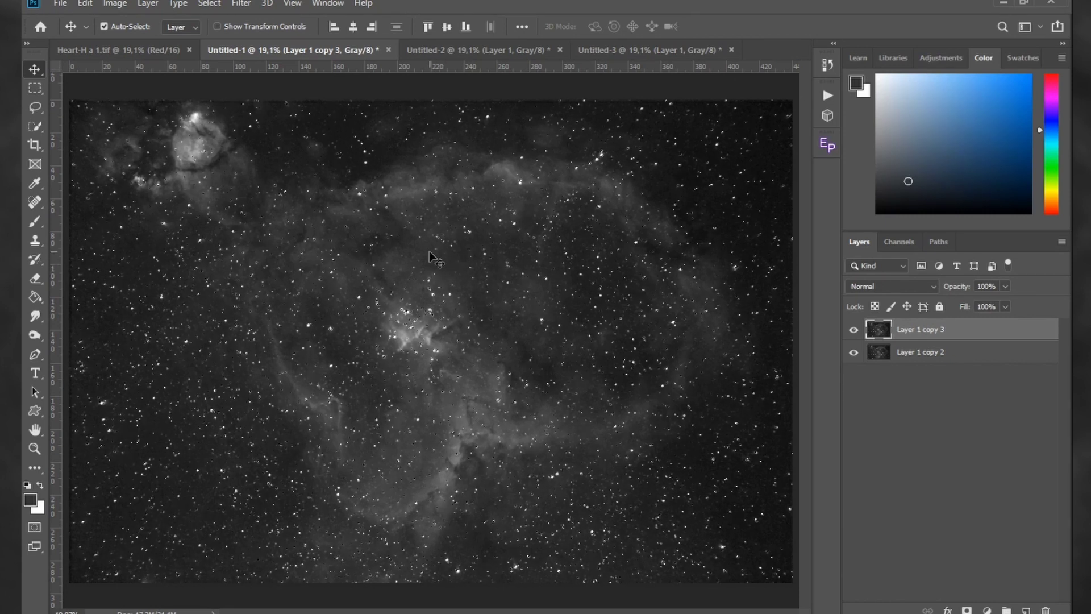
Expand the star selection by 8 px, feather it 4 px, and hide its edges
{"action": "left_click", "coordinate": [209, 3]}
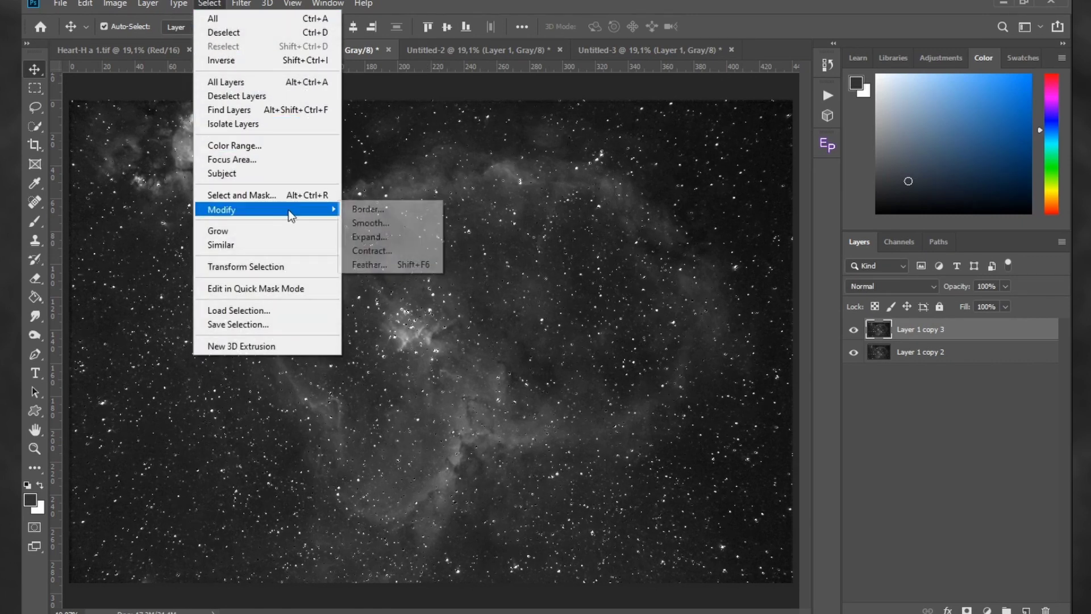
{"action": "left_click", "coordinate": [379, 238]}
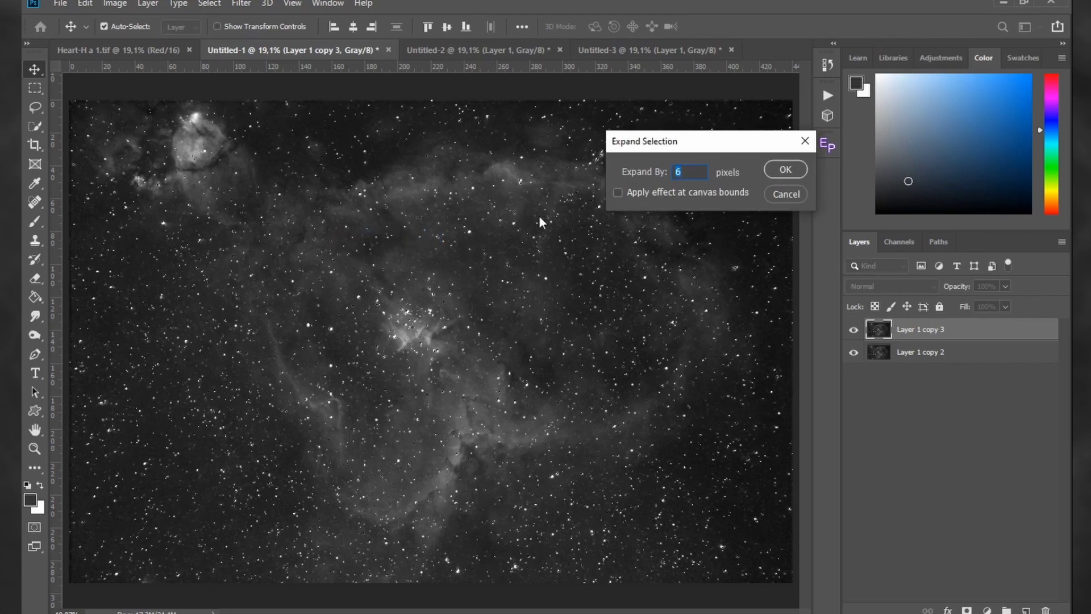
{"action": "left_click", "coordinate": [785, 169]}
{"action": "left_click", "coordinate": [211, 4]}
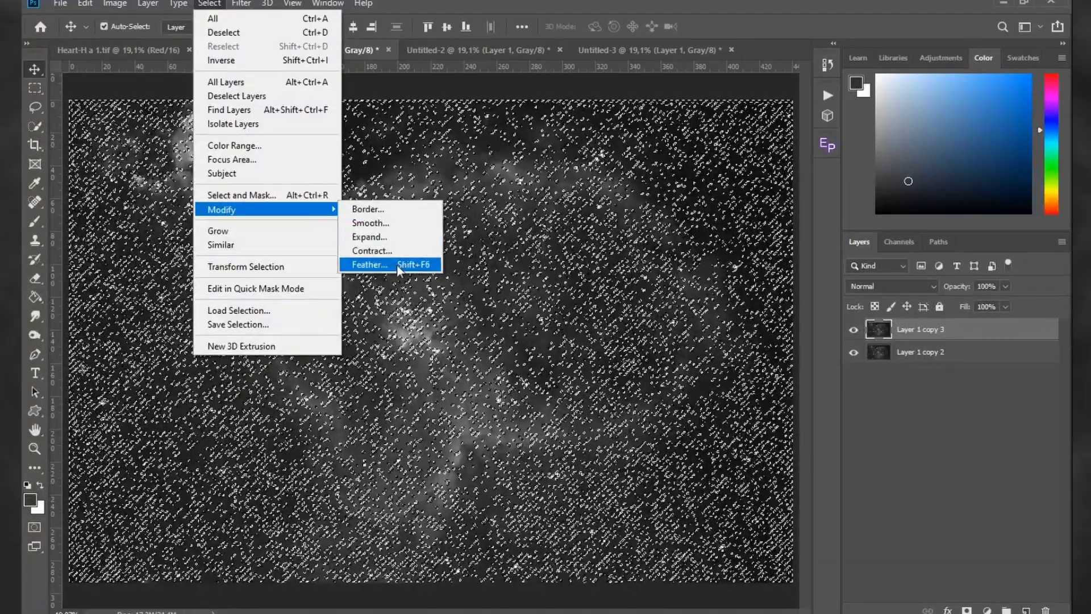
{"action": "left_click", "coordinate": [370, 265]}
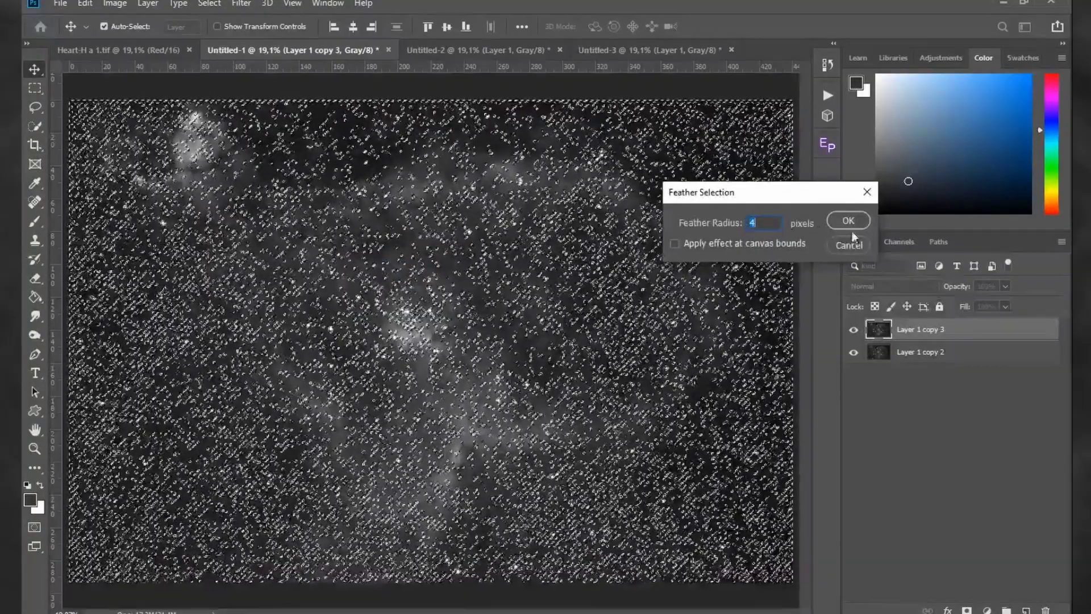
{"action": "left_click", "coordinate": [848, 220]}
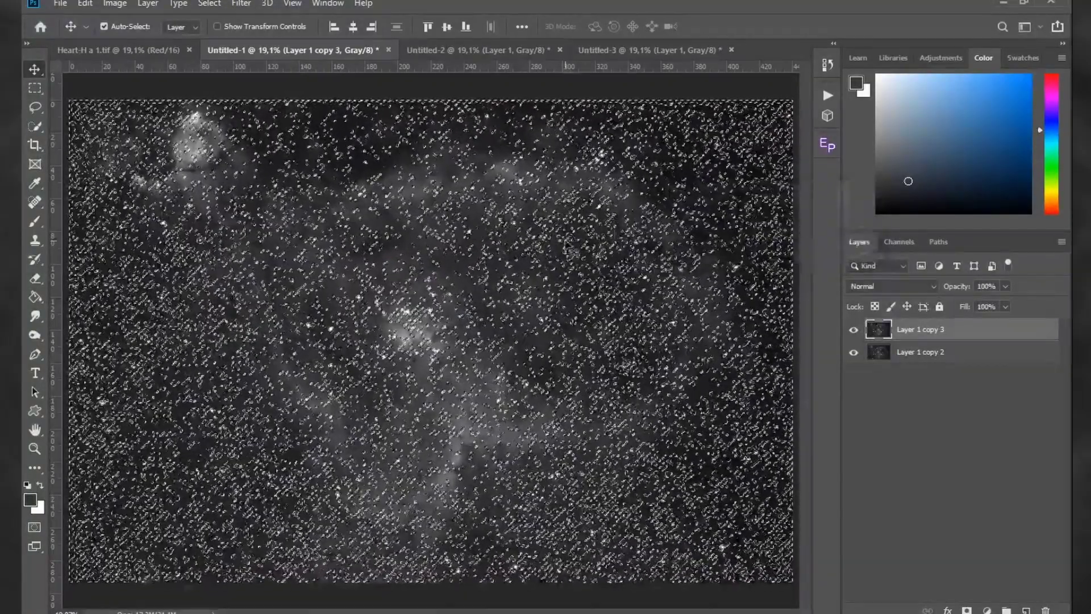
{"action": "key", "text": "ctrl+h"}
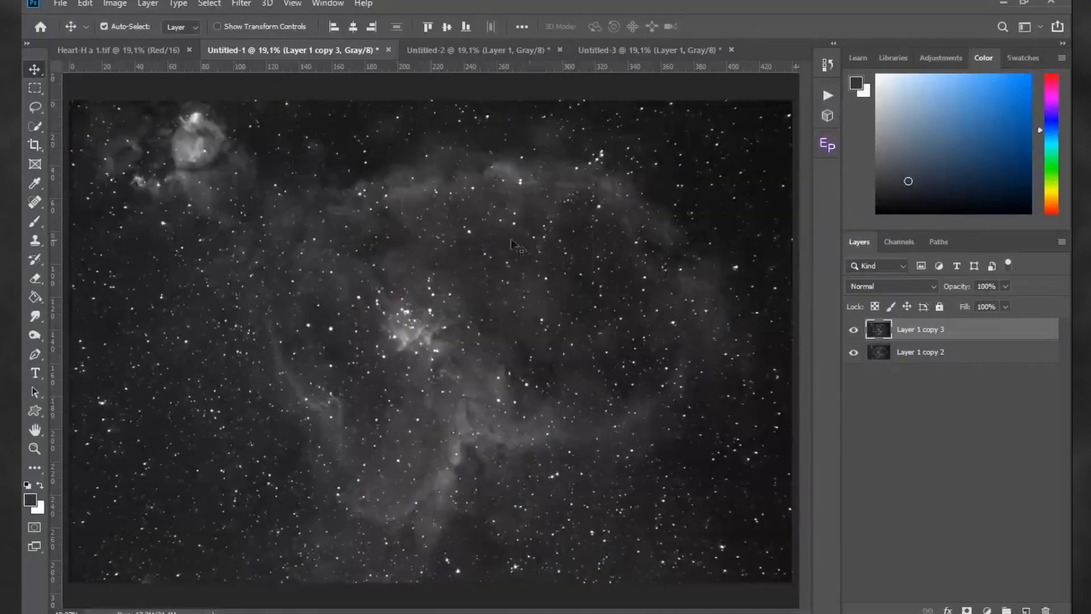
Apply a Minimum filter with 1,5 px radius to shrink the stars
{"action": "left_click", "coordinate": [241, 3]}
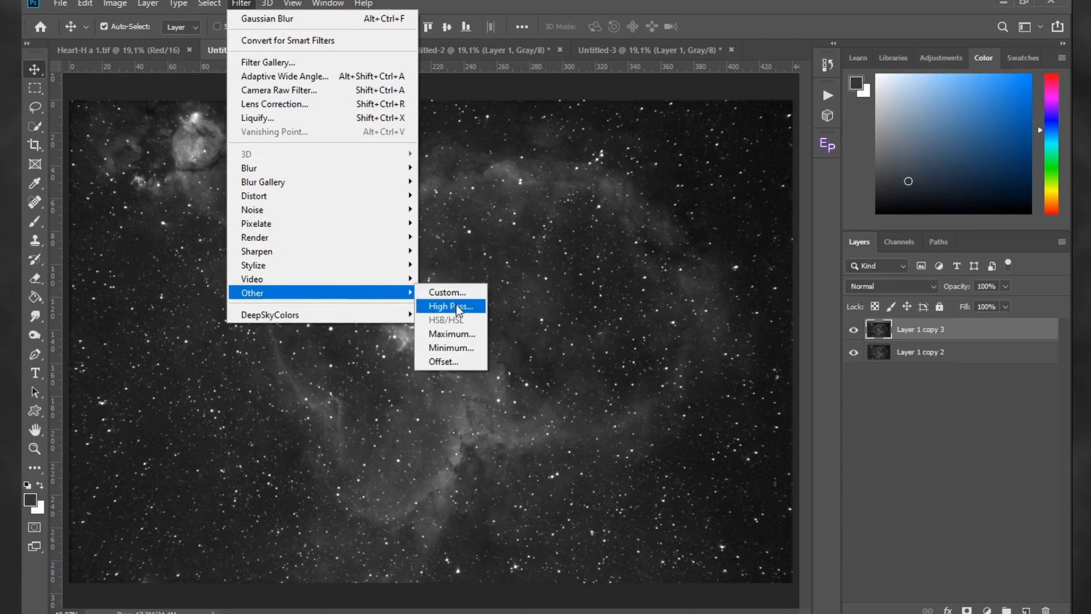
{"action": "left_click", "coordinate": [452, 348]}
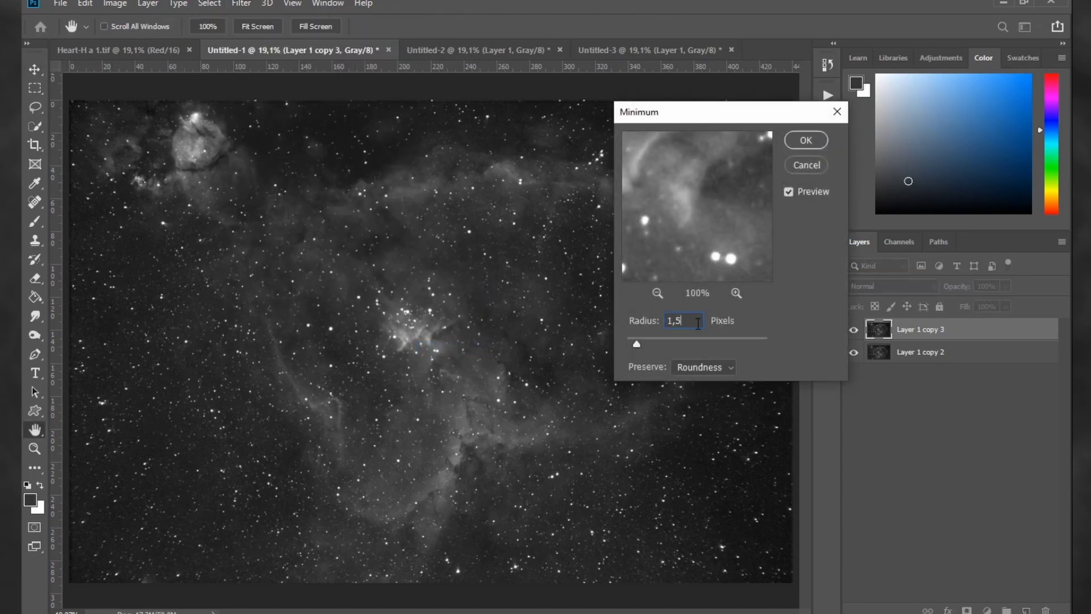
{"action": "left_click", "coordinate": [806, 140]}
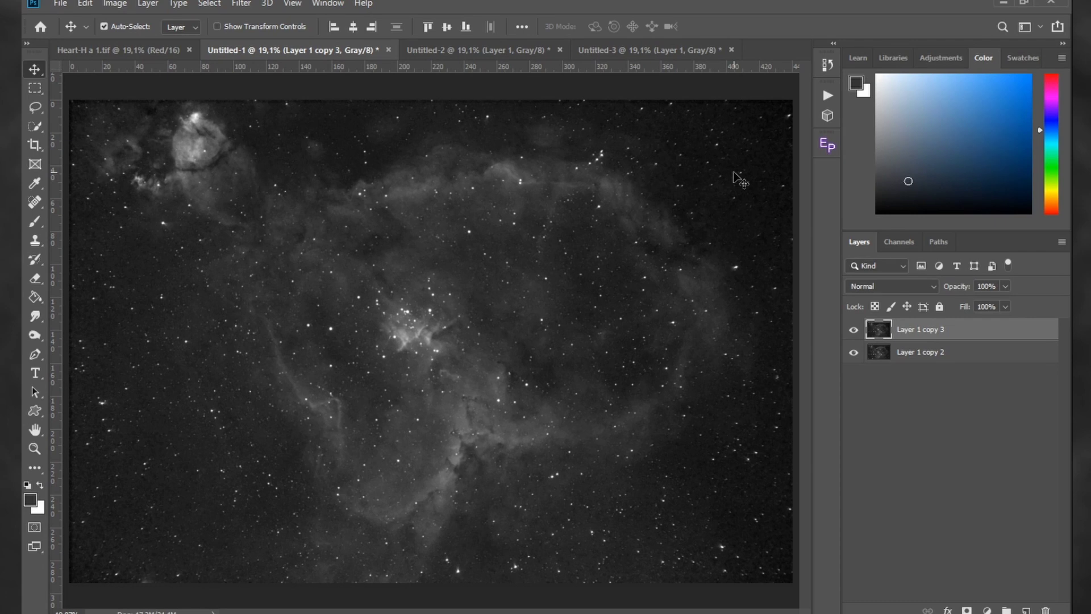
In Untitled-2, duplicate Layer 1 and select the stars with Color Range Highlights at a lowered range
{"action": "left_click", "coordinate": [495, 54]}
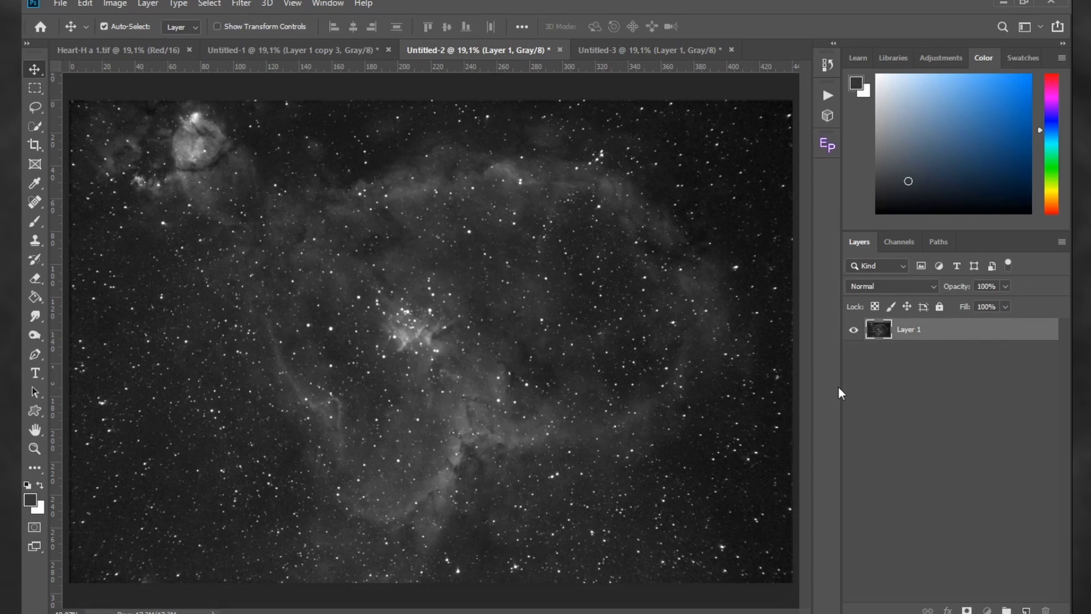
{"action": "left_click_drag", "start_coordinate": [937, 339], "coordinate": [1026, 609]}
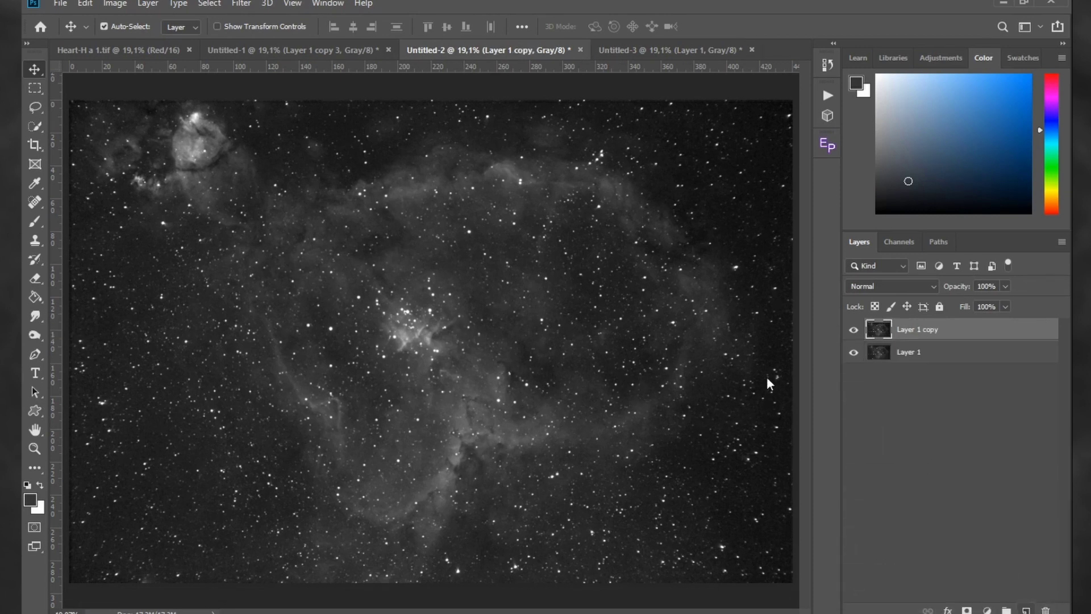
{"action": "left_click", "coordinate": [209, 5]}
{"action": "left_click", "coordinate": [261, 145]}
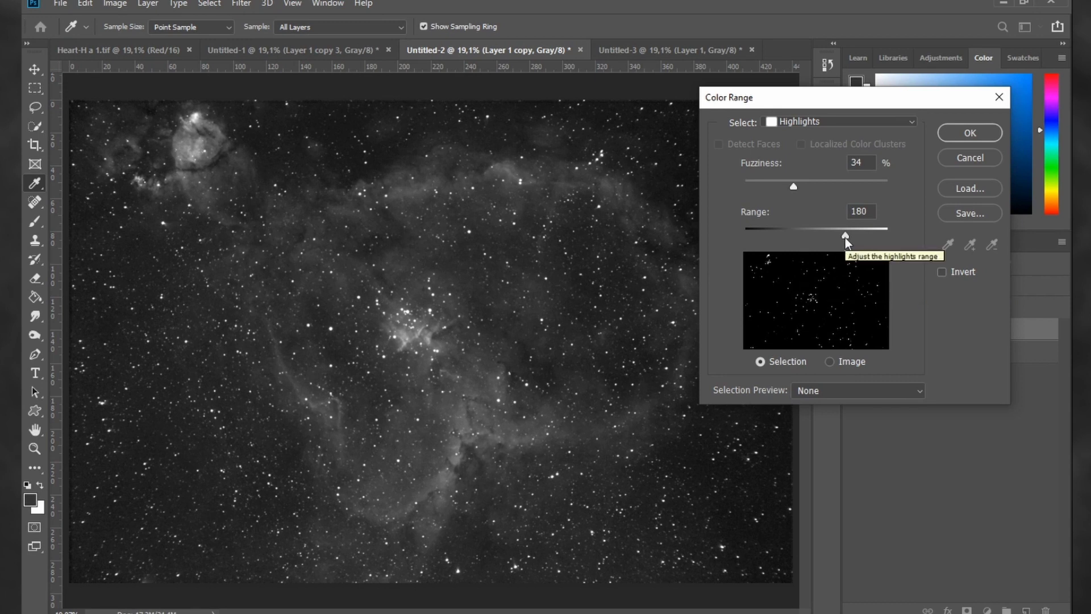
{"action": "left_click_drag", "start_coordinate": [845, 236], "coordinate": [834, 236]}
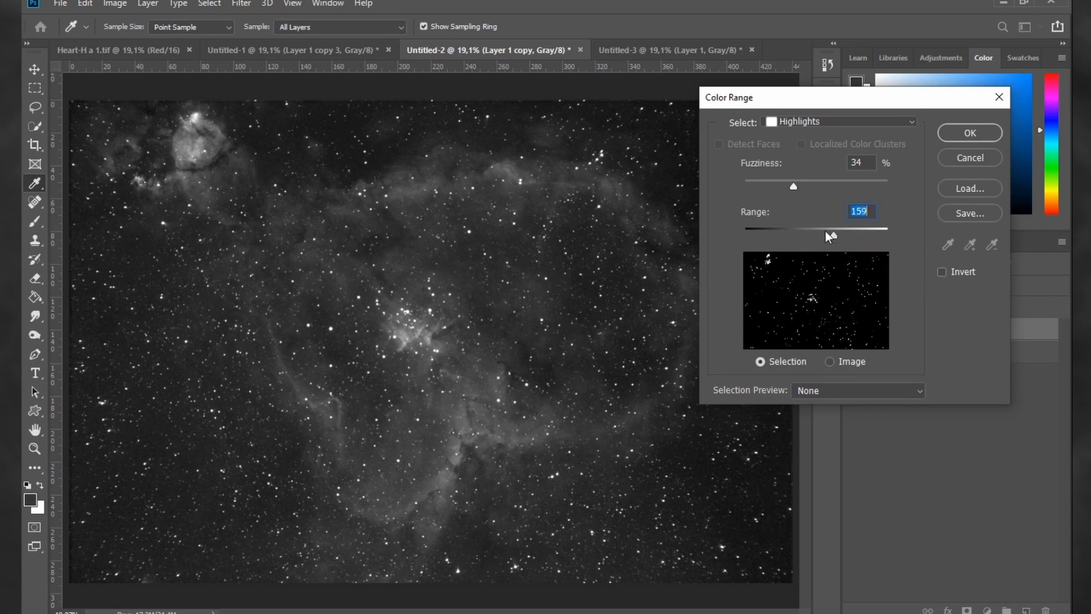
{"action": "left_click", "coordinate": [969, 133]}
Lasso-subtract the bright nebula core patches (left, right, upper-left, central, upper) from the selection
{"action": "scroll", "coordinate": [419, 241], "scroll_direction": "up", "scroll_amount": 6, "text": "alt"}
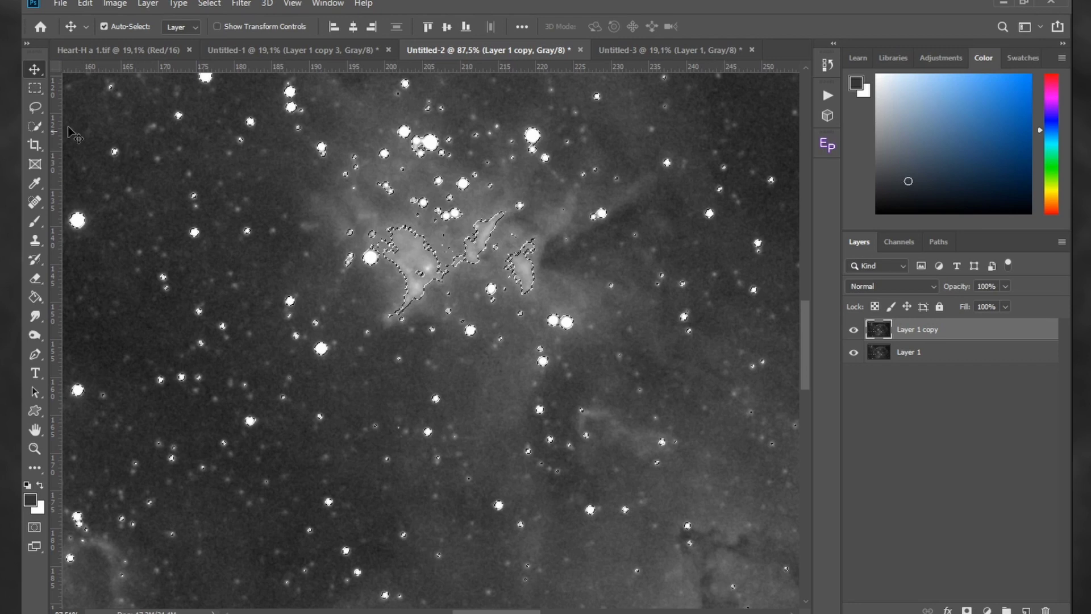
{"action": "left_click", "coordinate": [35, 107]}
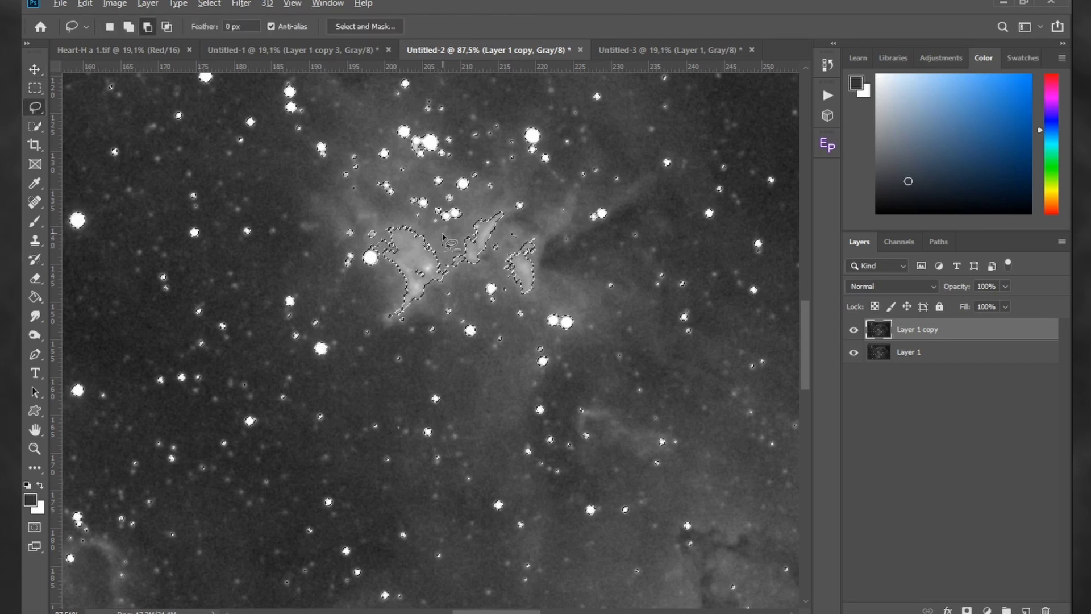
{"action": "mouse_move", "coordinate": [443, 234]}
{"action": "left_mouse_down"}
{"action": "mouse_move", "coordinate": [357, 220]}
{"action": "mouse_move", "coordinate": [377, 303]}
{"action": "mouse_move", "coordinate": [439, 310]}
{"action": "mouse_move", "coordinate": [494, 239]}
{"action": "left_mouse_up"}
{"action": "mouse_move", "coordinate": [494, 222]}
{"action": "left_mouse_down"}
{"action": "mouse_move", "coordinate": [548, 284]}
{"action": "mouse_move", "coordinate": [460, 267]}
{"action": "mouse_move", "coordinate": [399, 337]}
{"action": "left_mouse_up"}
{"action": "scroll", "coordinate": [400, 337], "scroll_direction": "down", "scroll_amount": 5}
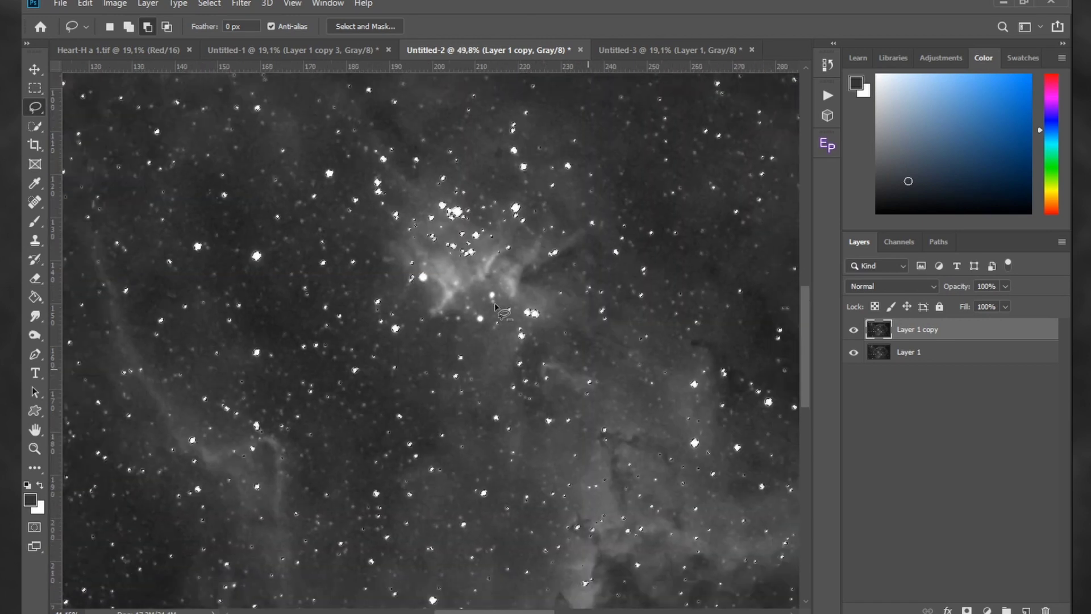
{"action": "left_click_drag", "start_coordinate": [301, 148], "coordinate": [409, 252]}
{"action": "scroll", "coordinate": [408, 251], "scroll_direction": "up", "scroll_amount": 5}
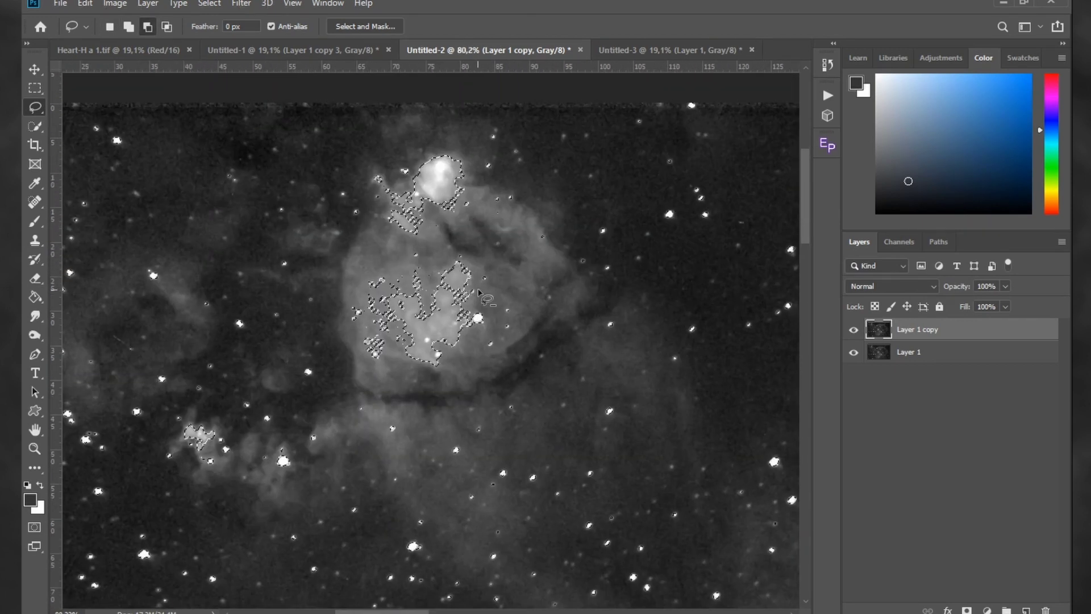
{"action": "mouse_move", "coordinate": [481, 287]}
{"action": "left_mouse_down"}
{"action": "mouse_move", "coordinate": [448, 248]}
{"action": "mouse_move", "coordinate": [403, 281]}
{"action": "mouse_move", "coordinate": [361, 296]}
{"action": "left_mouse_up"}
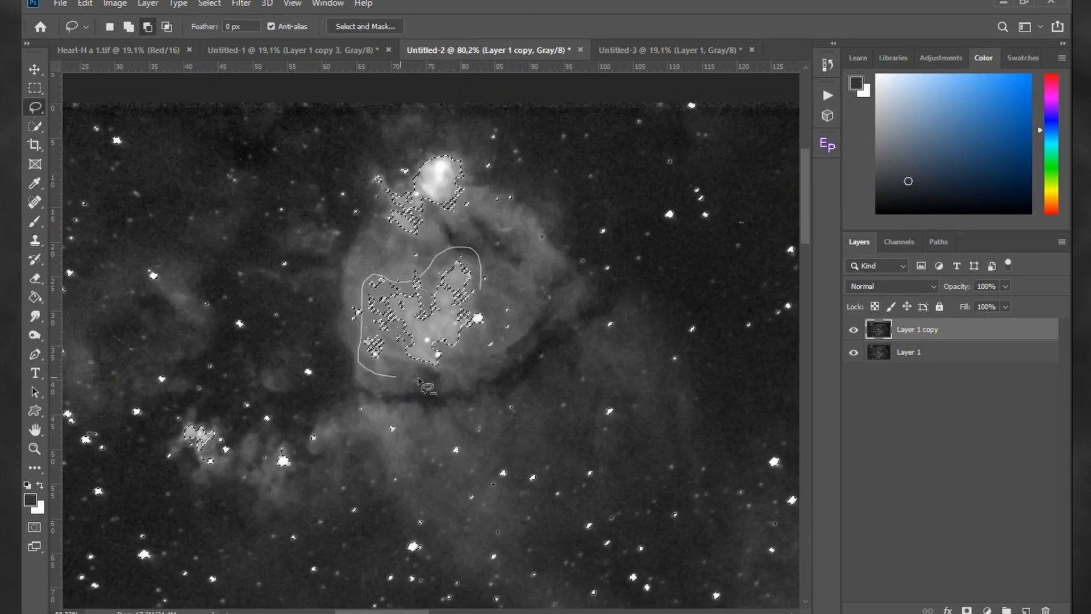
{"action": "left_click_drag", "start_coordinate": [484, 273], "coordinate": [481, 284]}
{"action": "mouse_move", "coordinate": [452, 147]}
{"action": "left_mouse_down"}
{"action": "mouse_move", "coordinate": [385, 165]}
{"action": "mouse_move", "coordinate": [371, 219]}
{"action": "mouse_move", "coordinate": [467, 230]}
{"action": "mouse_move", "coordinate": [458, 153]}
{"action": "left_mouse_up"}
{"action": "scroll", "coordinate": [398, 284], "scroll_direction": "down", "scroll_amount": 5}
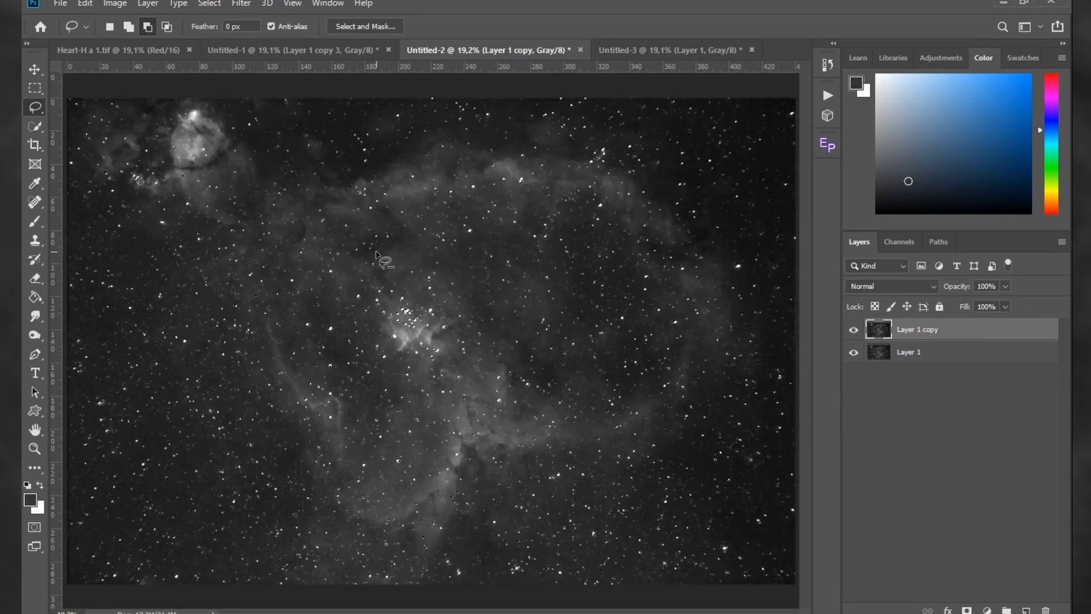
{"action": "left_click", "coordinate": [210, 3]}
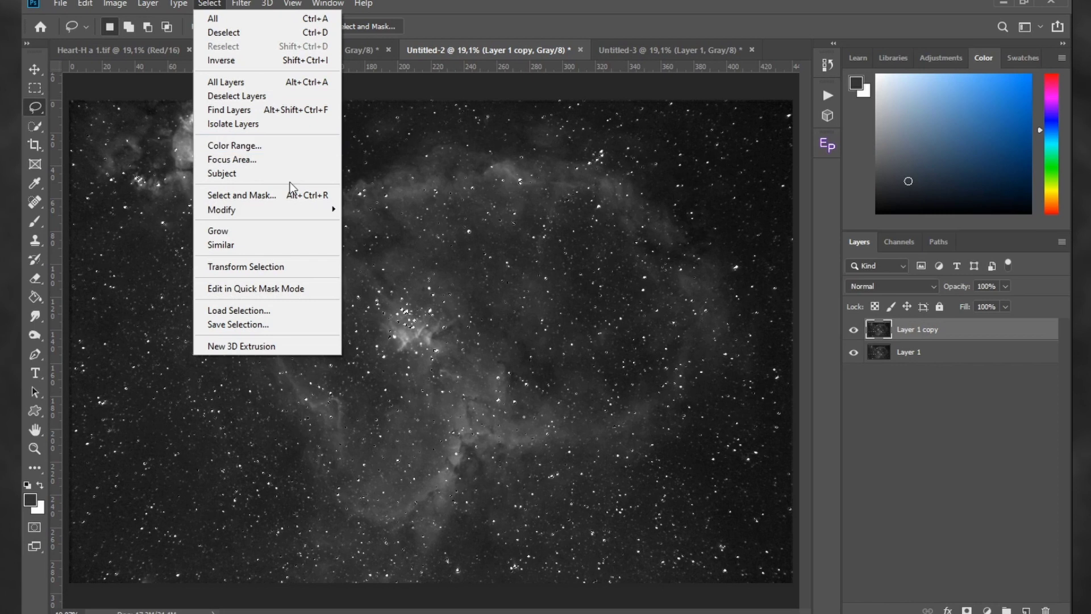
Expand the star selection by 8 px, feather it 4 px, and hide its edges
{"action": "mouse_move", "coordinate": [290, 213]}
{"action": "left_click", "coordinate": [380, 233]}
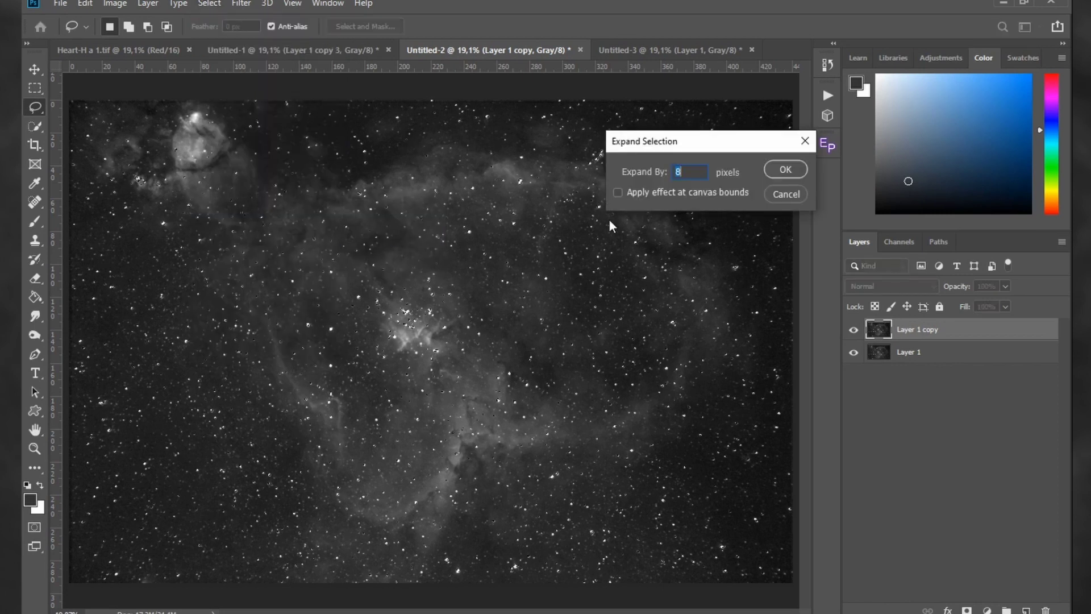
{"action": "left_click", "coordinate": [785, 169]}
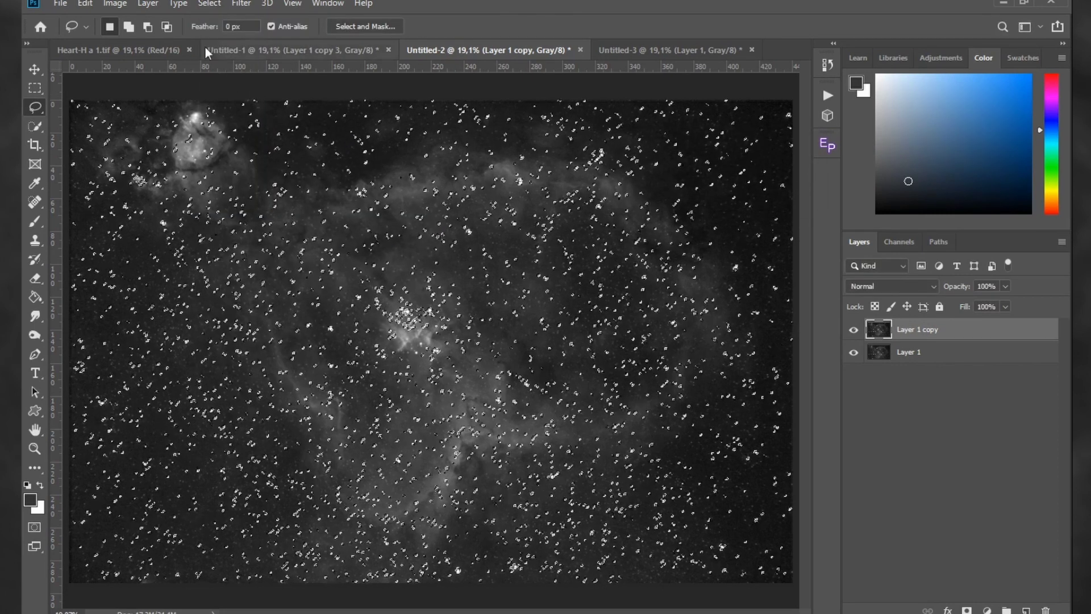
{"action": "left_click", "coordinate": [208, 4]}
{"action": "mouse_move", "coordinate": [296, 208]}
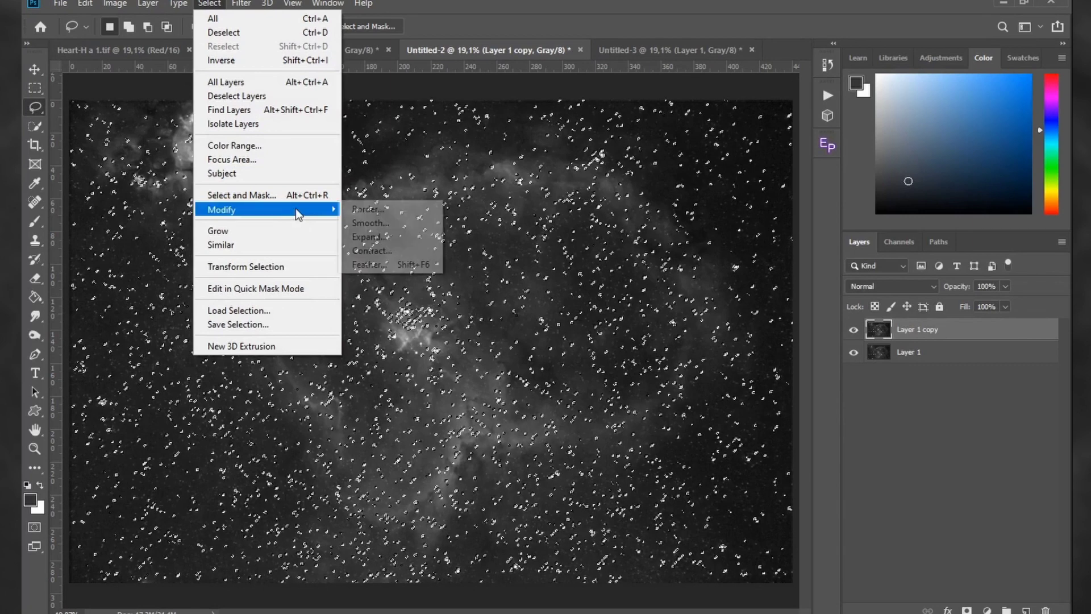
{"action": "left_click", "coordinate": [369, 264]}
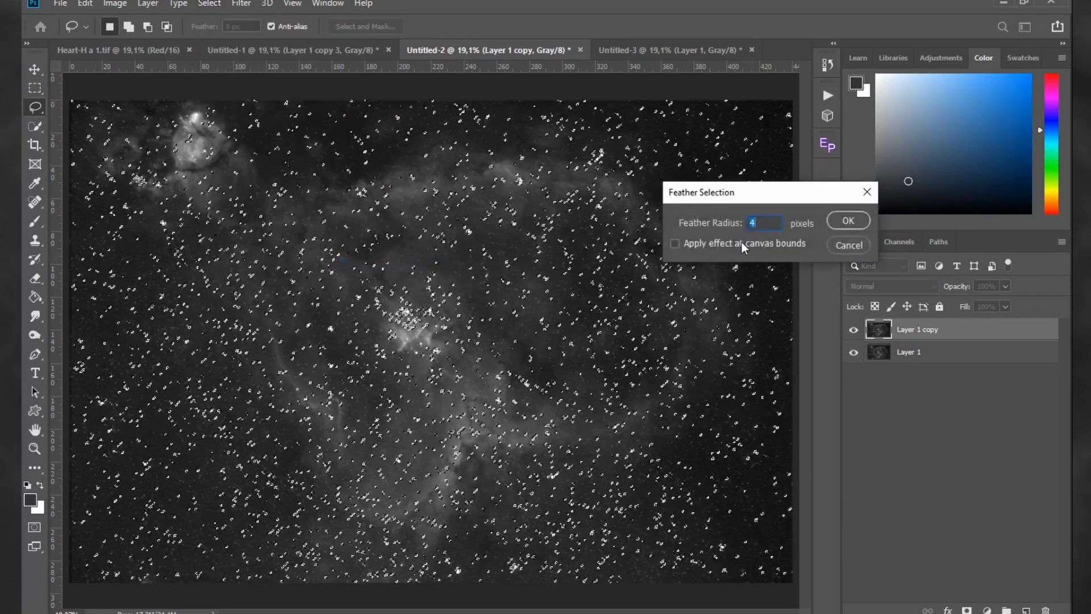
{"action": "left_click", "coordinate": [846, 220]}
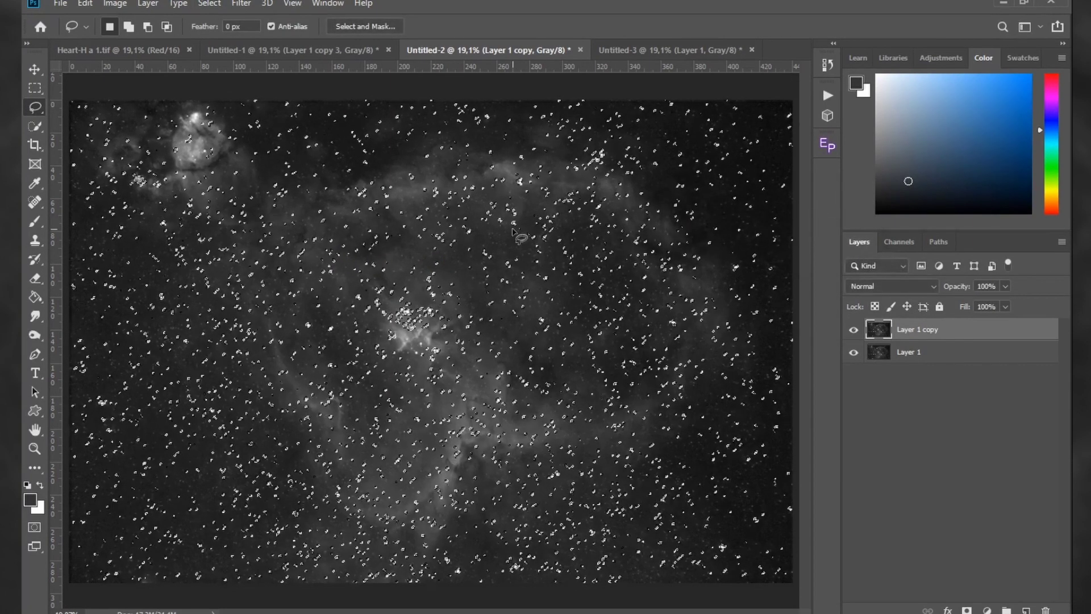
{"action": "key", "text": "ctrl+h"}
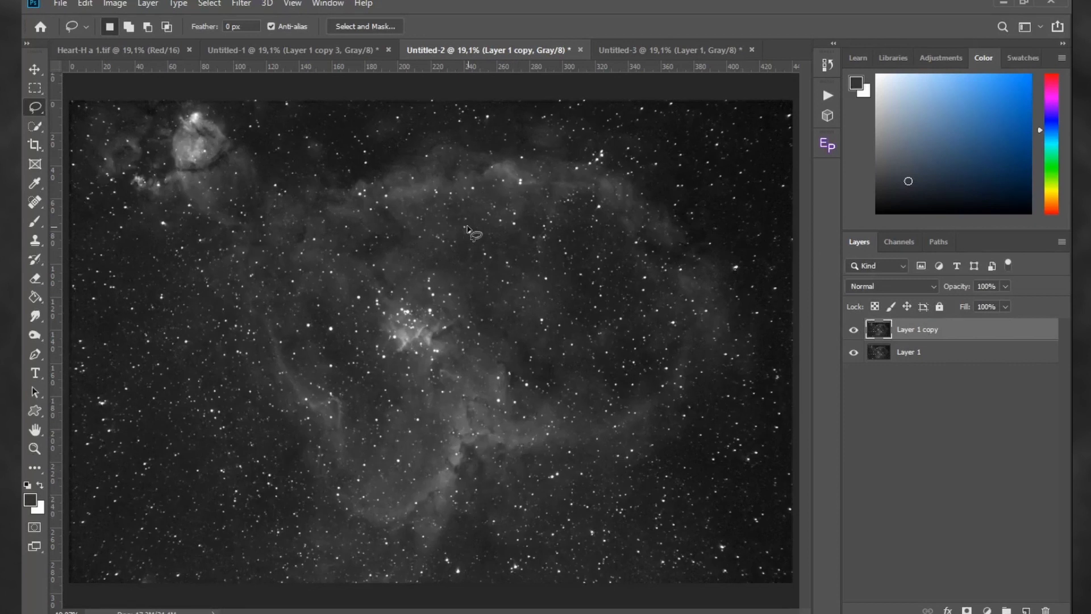
Shrink the stars with a 2 px Minimum filter, then switch to Untitled-1
{"action": "left_click", "coordinate": [241, 3]}
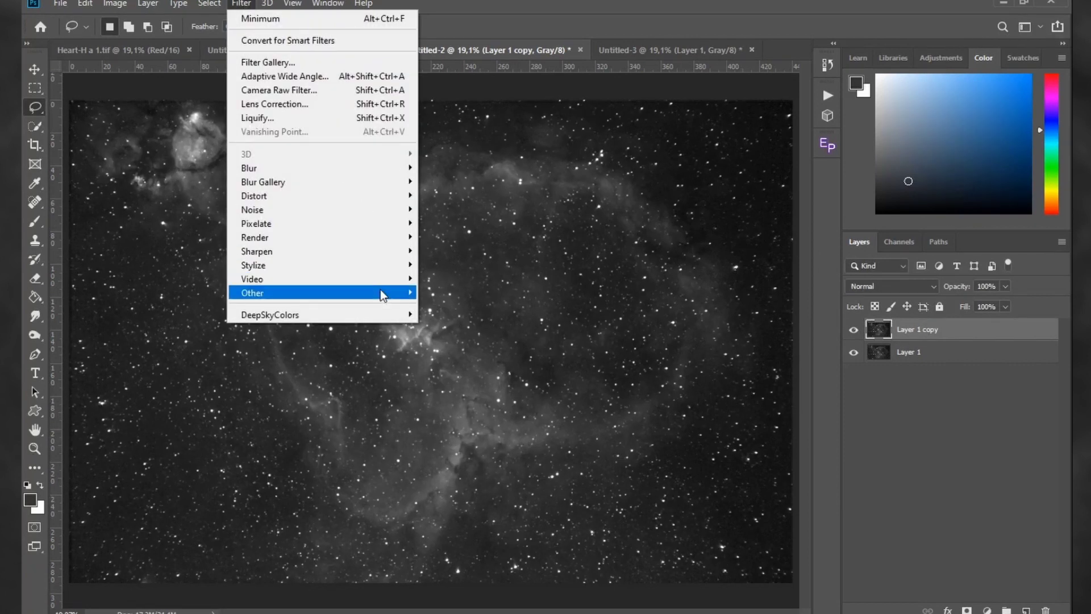
{"action": "mouse_move", "coordinate": [392, 298]}
{"action": "left_click", "coordinate": [451, 348]}
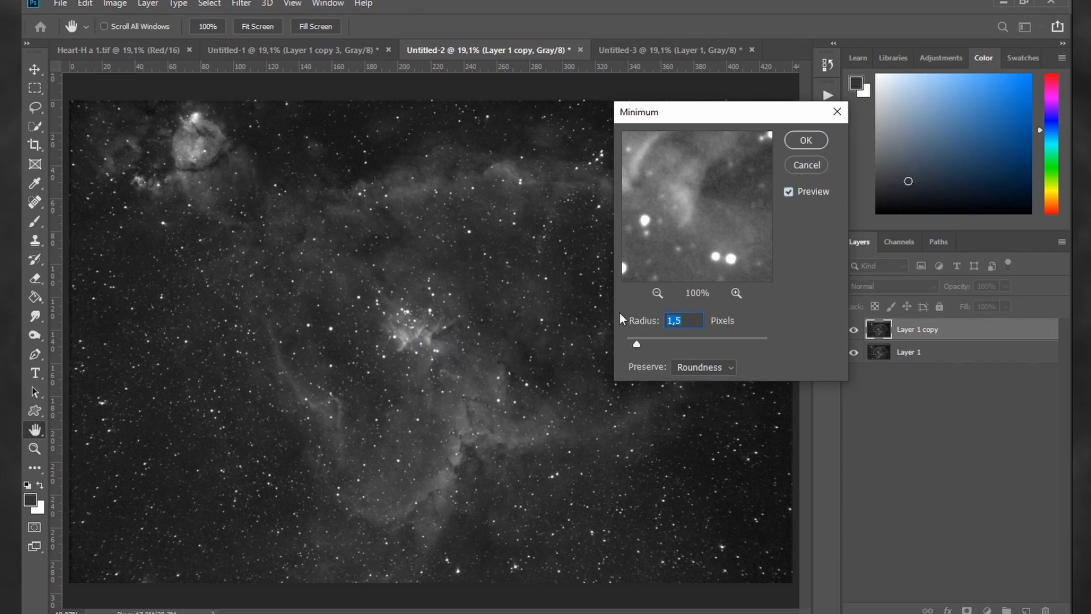
{"action": "left_click", "coordinate": [805, 140]}
{"action": "key", "text": "l"}
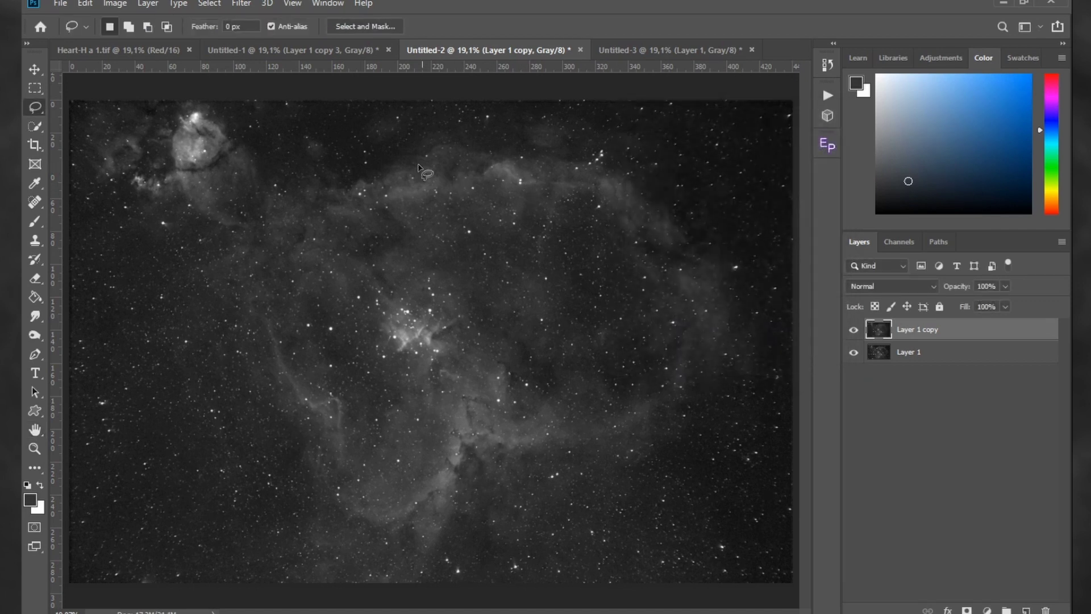
{"action": "left_click", "coordinate": [314, 51]}
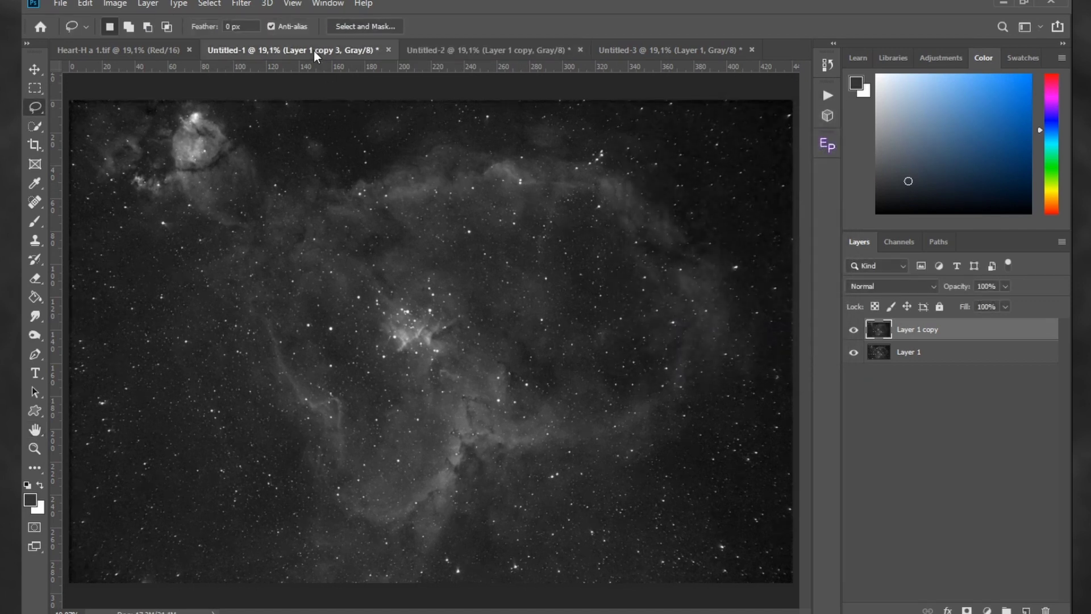
Compare the star-reduced Untitled-2 with Untitled-1, then bring up Untitled-3
{"action": "left_click", "coordinate": [485, 53]}
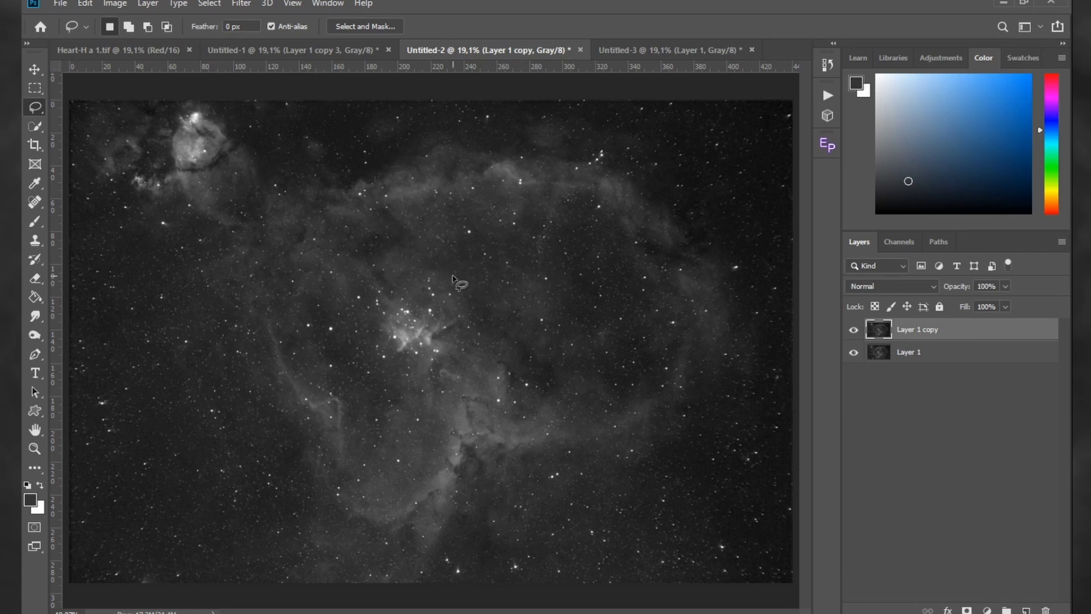
{"action": "left_click", "coordinate": [364, 50]}
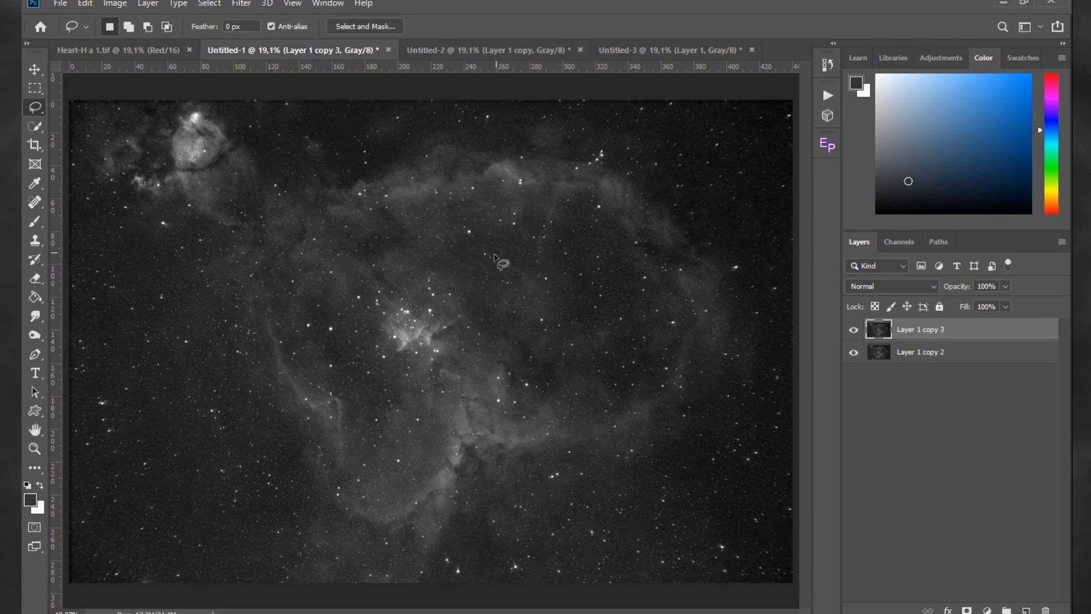
{"action": "left_click", "coordinate": [640, 54]}
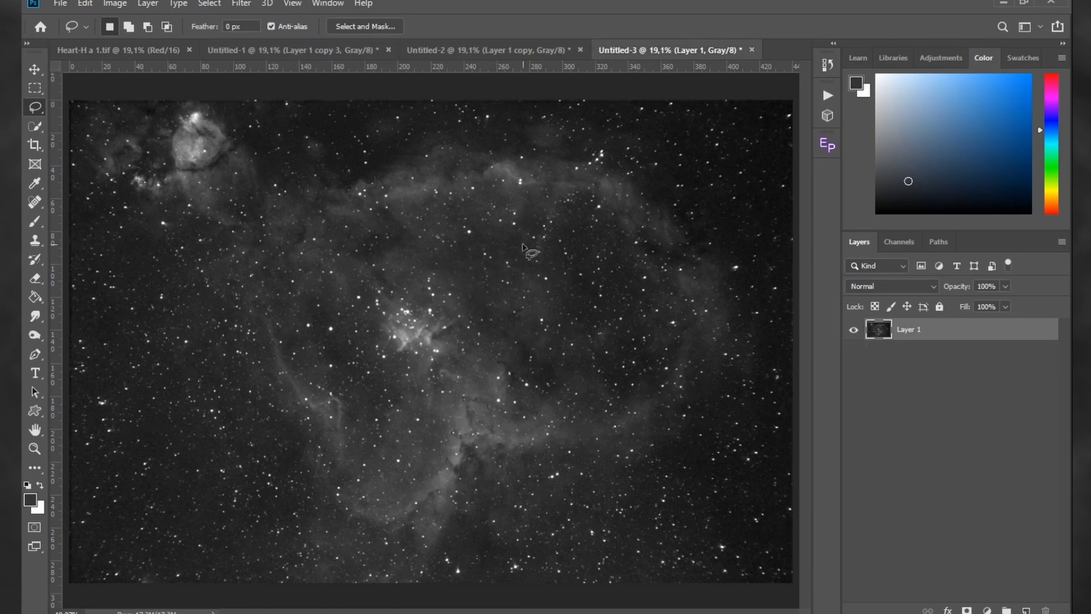
Duplicate Layer 1 and run the SelectStars - Gray Scale action to select the stars
{"action": "left_click_drag", "start_coordinate": [918, 334], "coordinate": [1025, 610]}
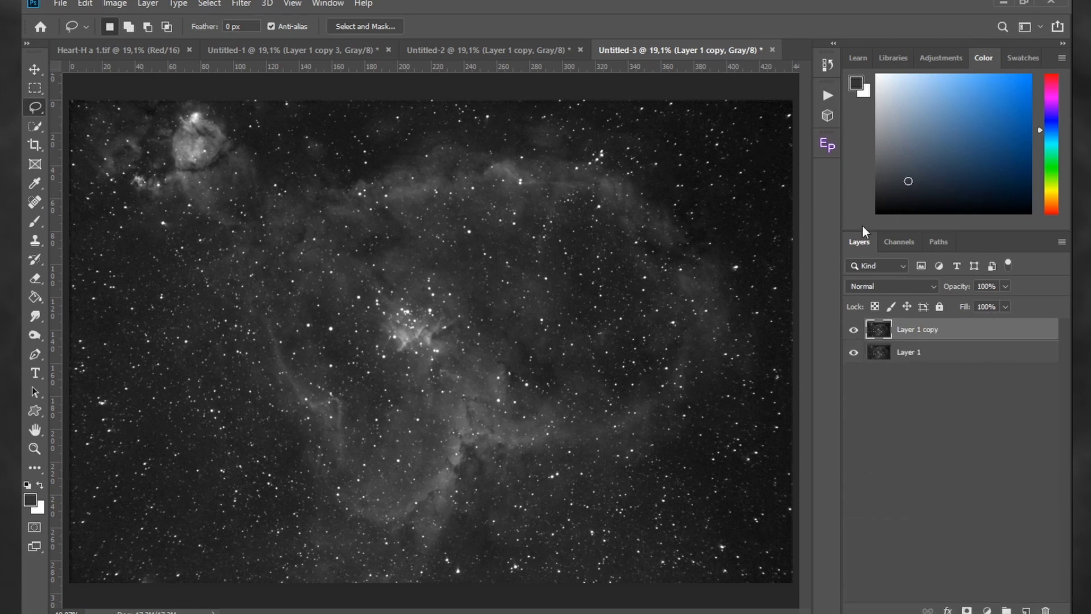
{"action": "left_click", "coordinate": [828, 96]}
{"action": "left_click", "coordinate": [723, 347]}
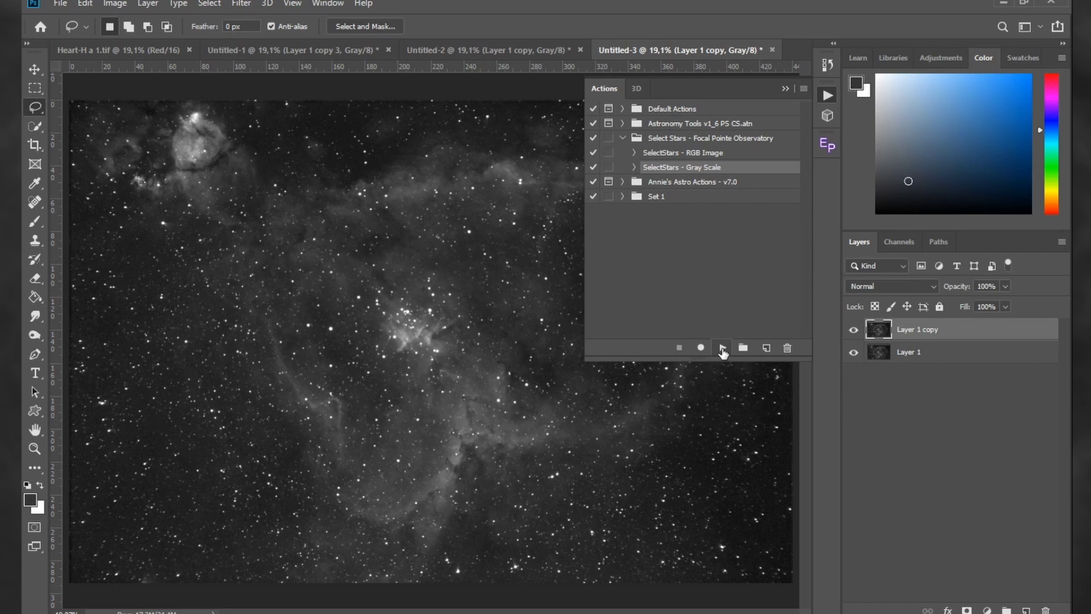
{"action": "left_click", "coordinate": [826, 97]}
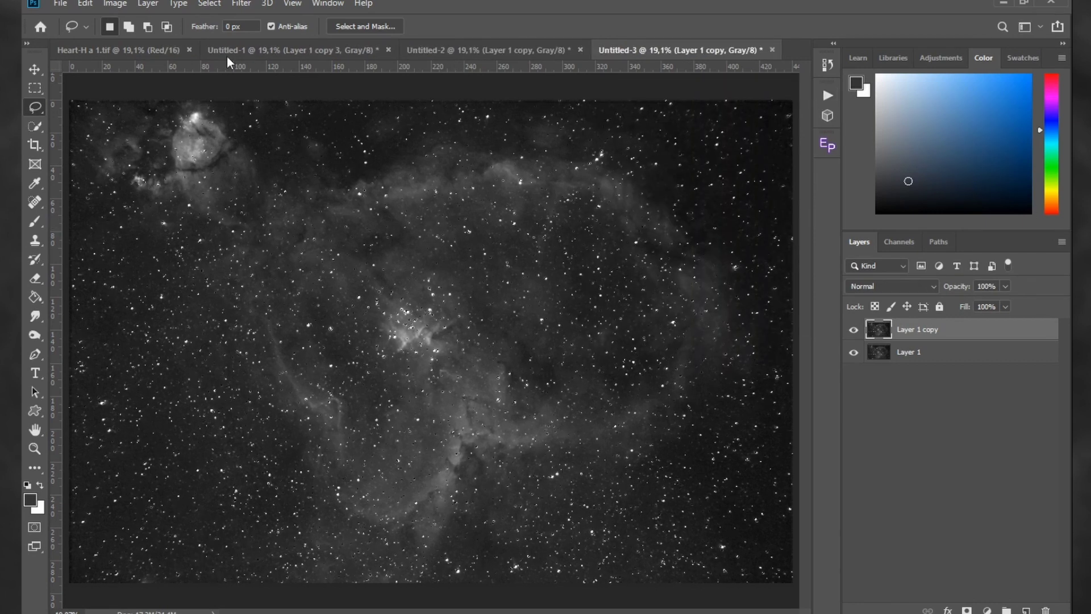
Expand the star selection by 8 px, feather it 4 px, and hide its edges
{"action": "left_click", "coordinate": [211, 5]}
{"action": "mouse_move", "coordinate": [281, 210]}
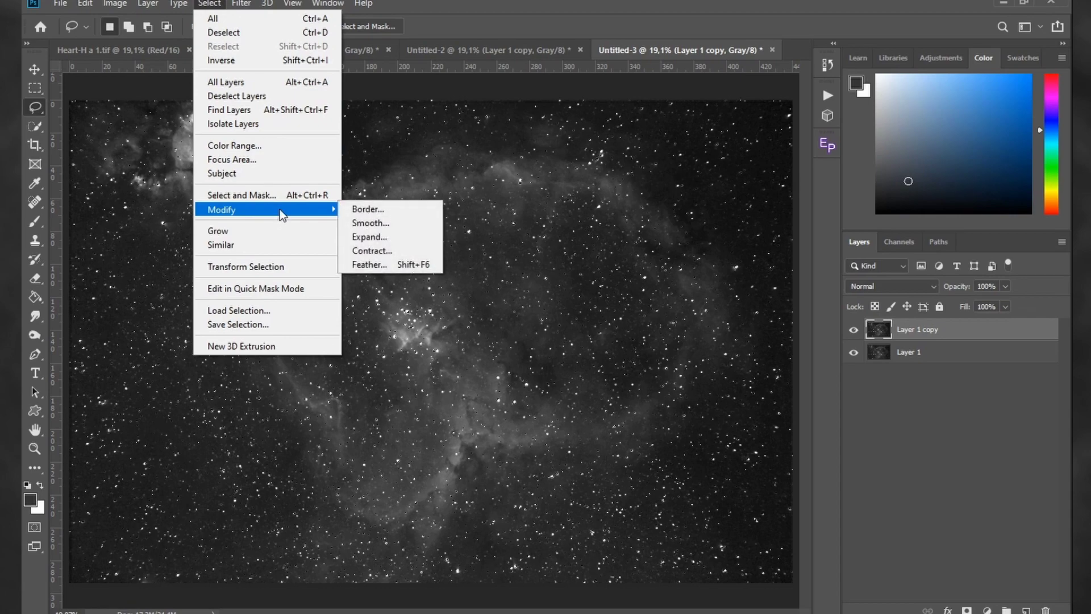
{"action": "left_click", "coordinate": [380, 237]}
{"action": "left_click", "coordinate": [773, 170]}
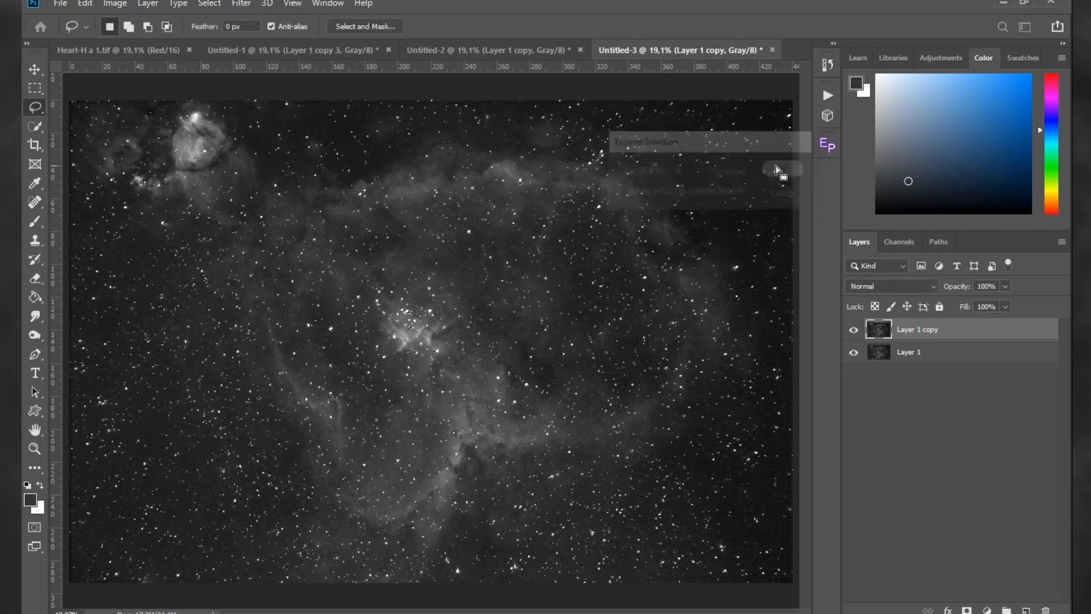
{"action": "left_click", "coordinate": [209, 4]}
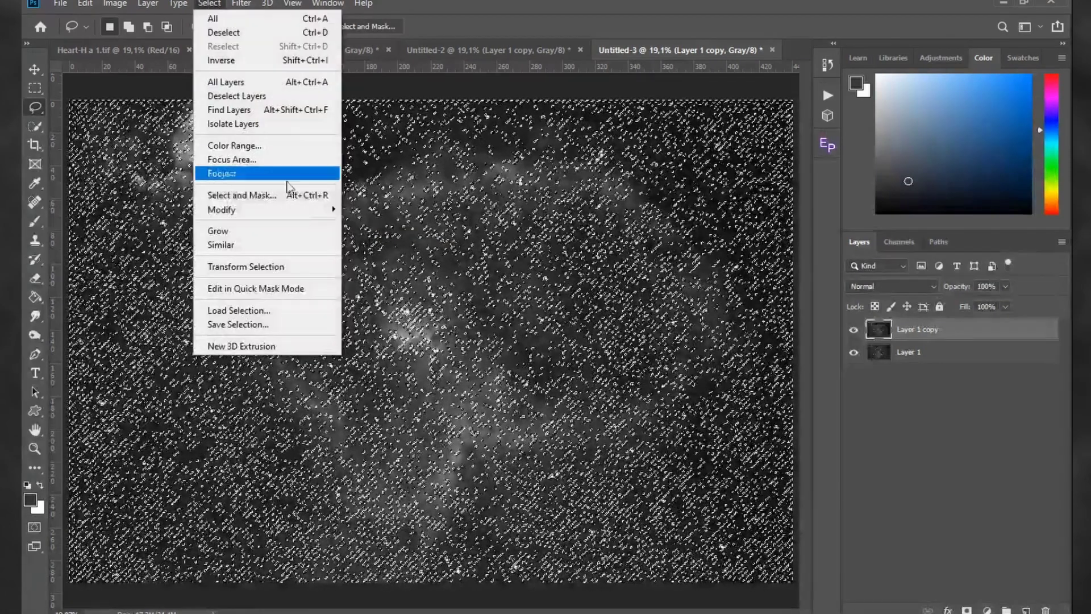
{"action": "mouse_move", "coordinate": [330, 210]}
{"action": "left_click", "coordinate": [378, 265]}
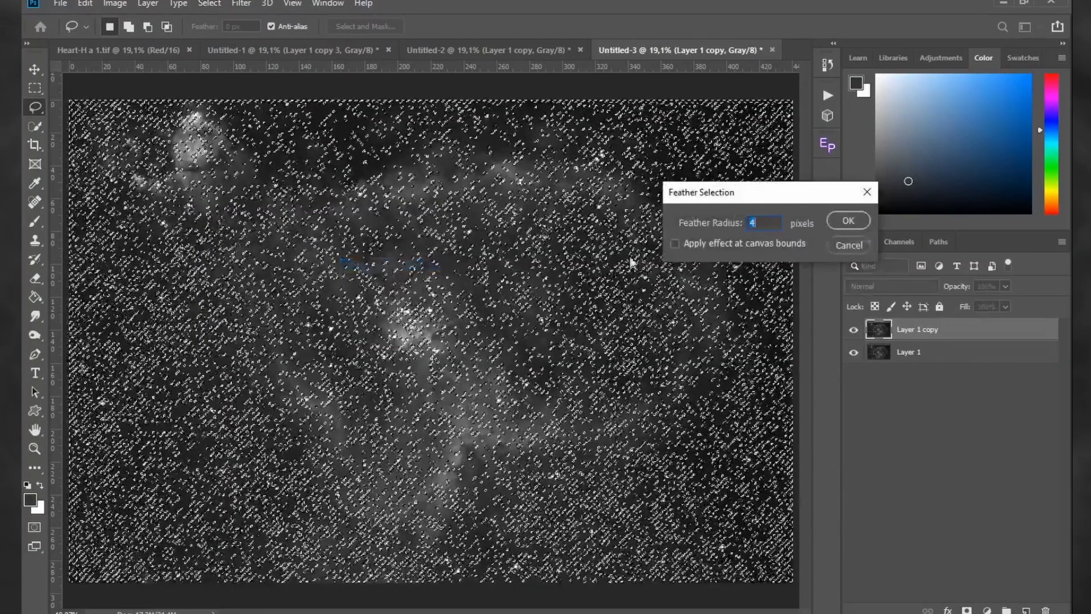
{"action": "left_click", "coordinate": [845, 218]}
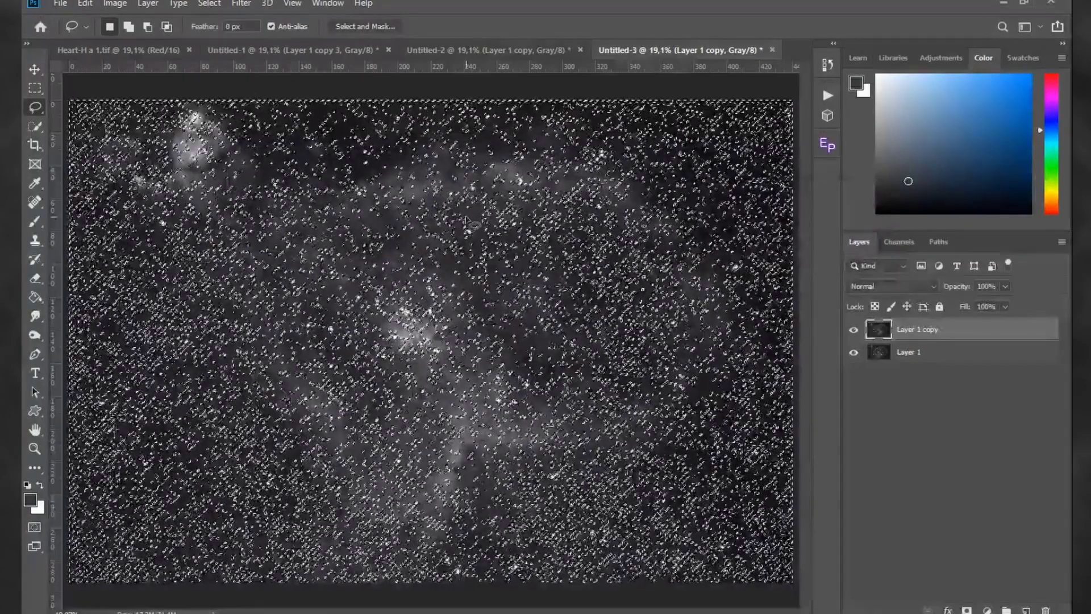
{"action": "key", "text": "ctrl+h"}
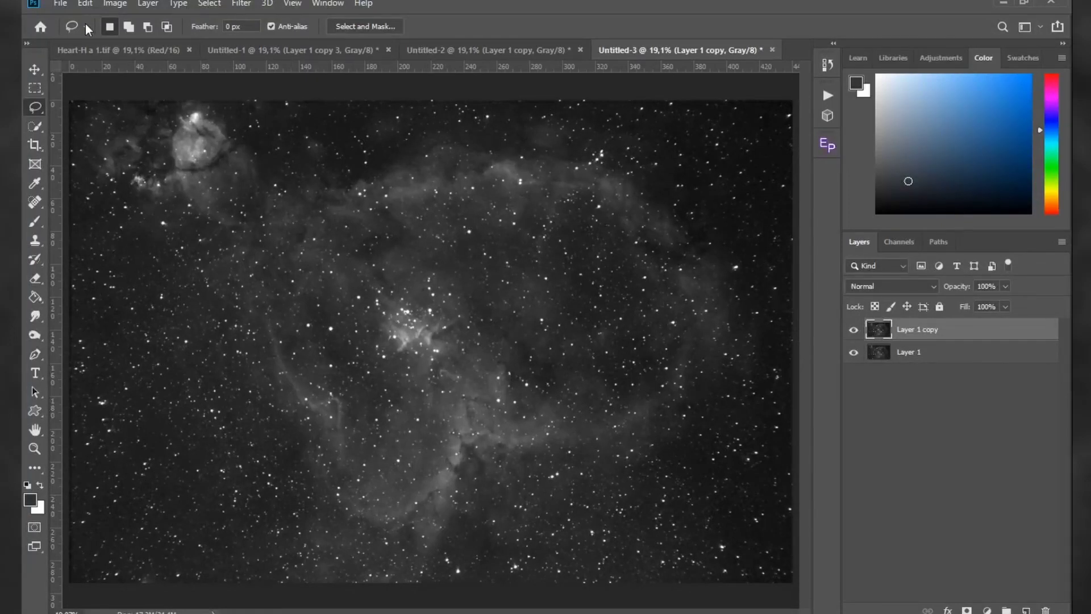
Fill the star selection with Content-Aware at 100% opacity to erase the stars
{"action": "left_click", "coordinate": [85, 4]}
{"action": "left_click", "coordinate": [113, 230]}
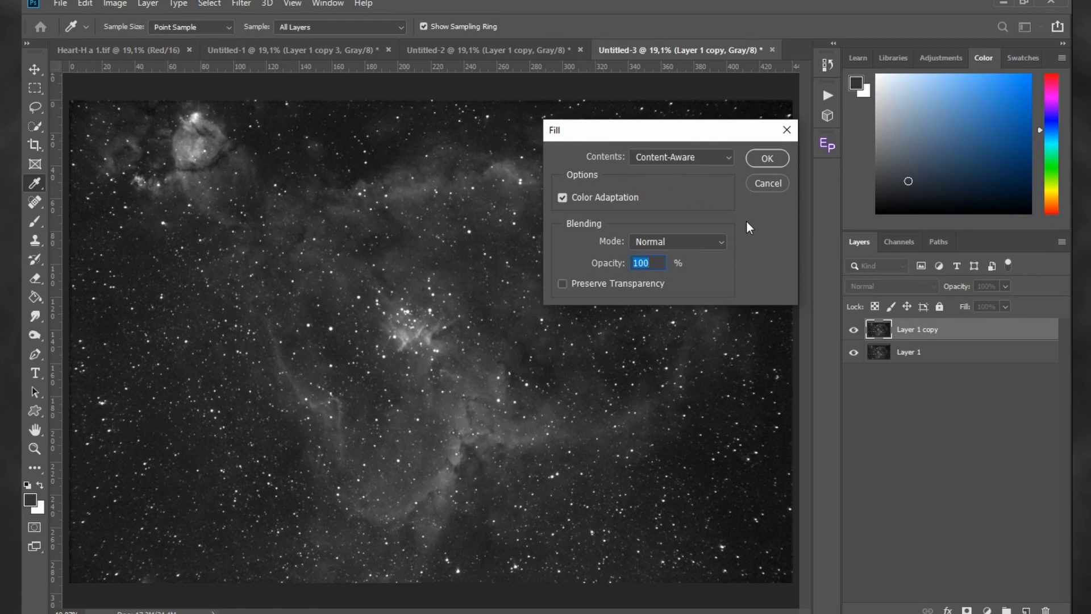
{"action": "left_click", "coordinate": [766, 161]}
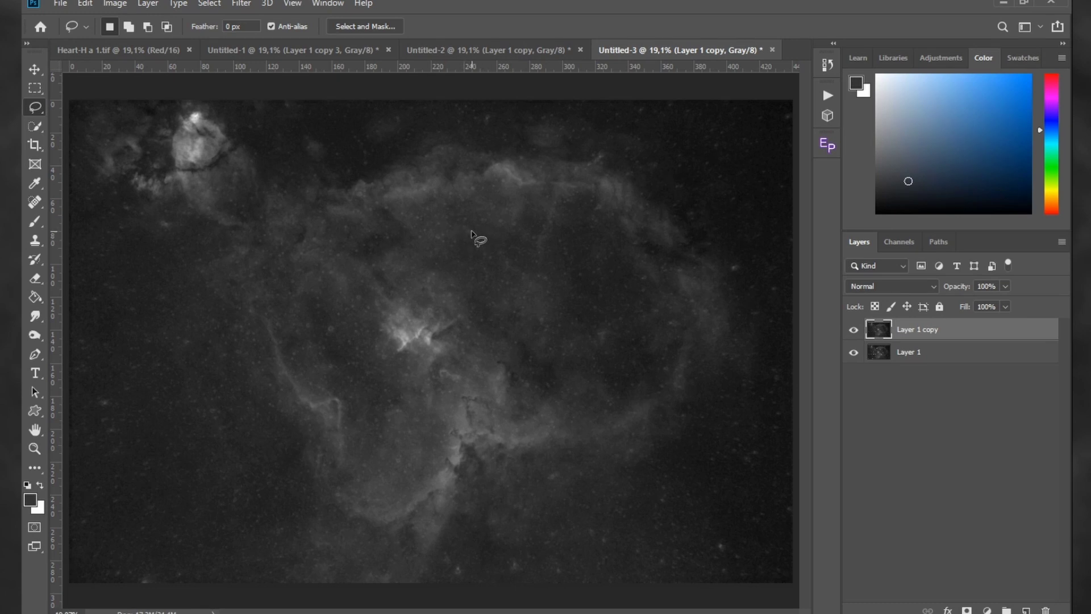
{"action": "left_click", "coordinate": [210, 6]}
Expand the star selection by 3 pixels
{"action": "mouse_move", "coordinate": [283, 210]}
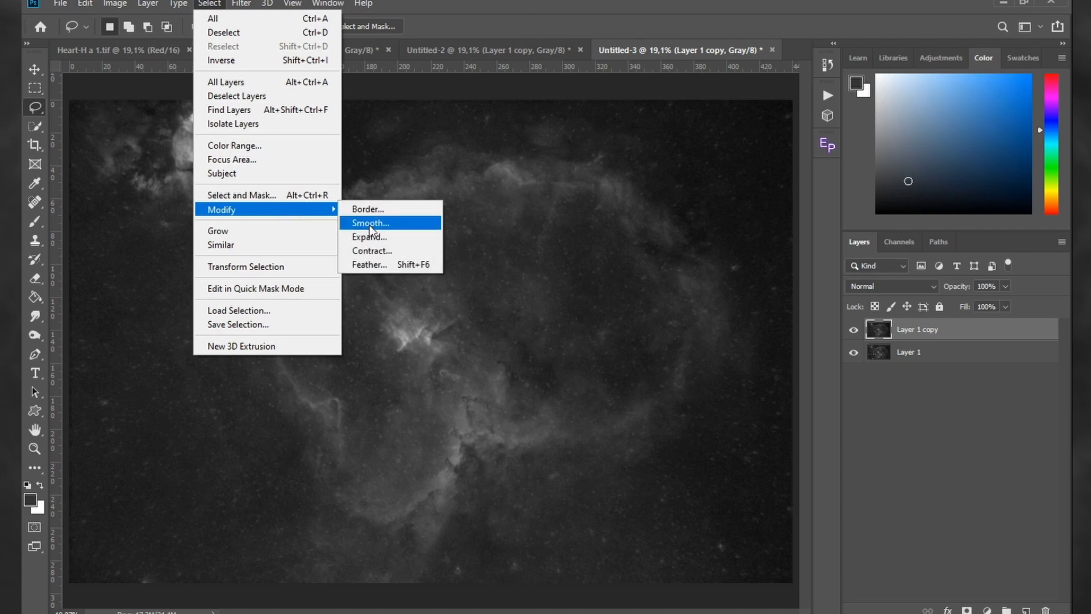
{"action": "left_click", "coordinate": [374, 236]}
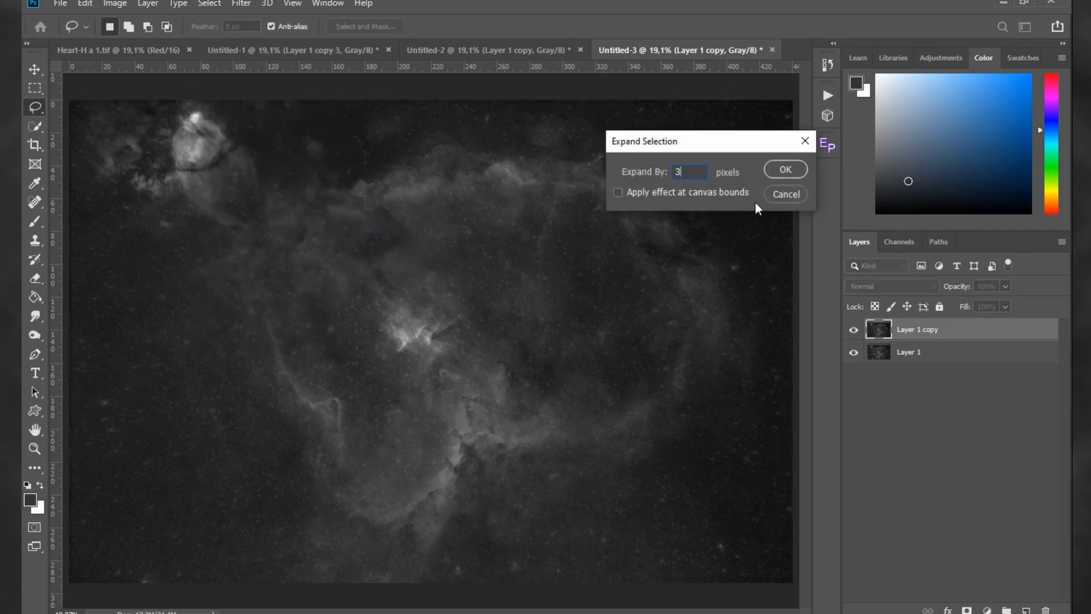
{"action": "left_click", "coordinate": [784, 170]}
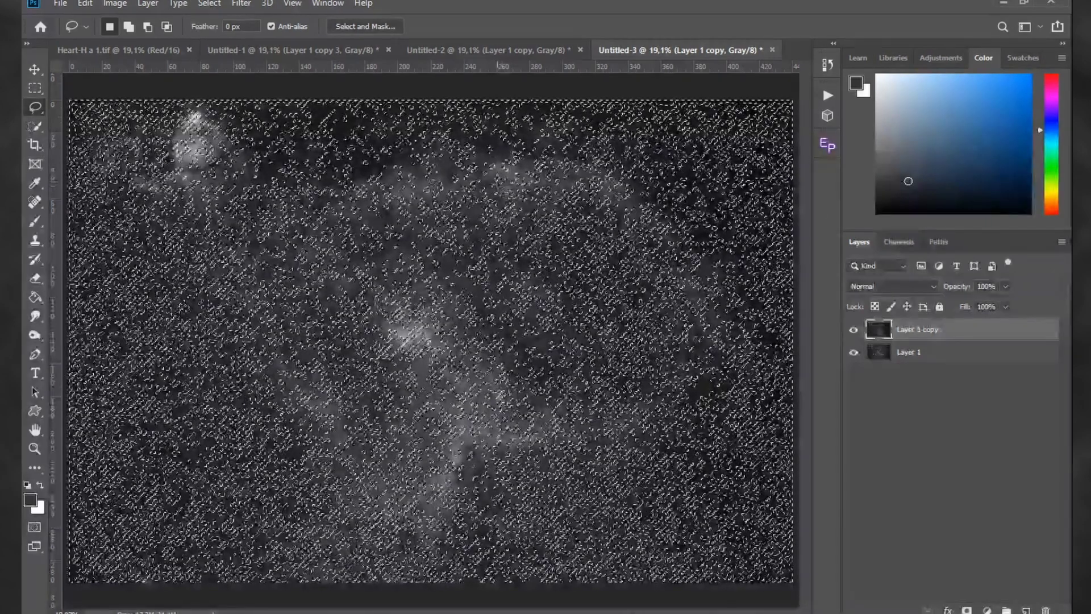
Hide the selection edges and content-aware fill the enlarged star selection
{"action": "key", "text": "ctrl+d"}
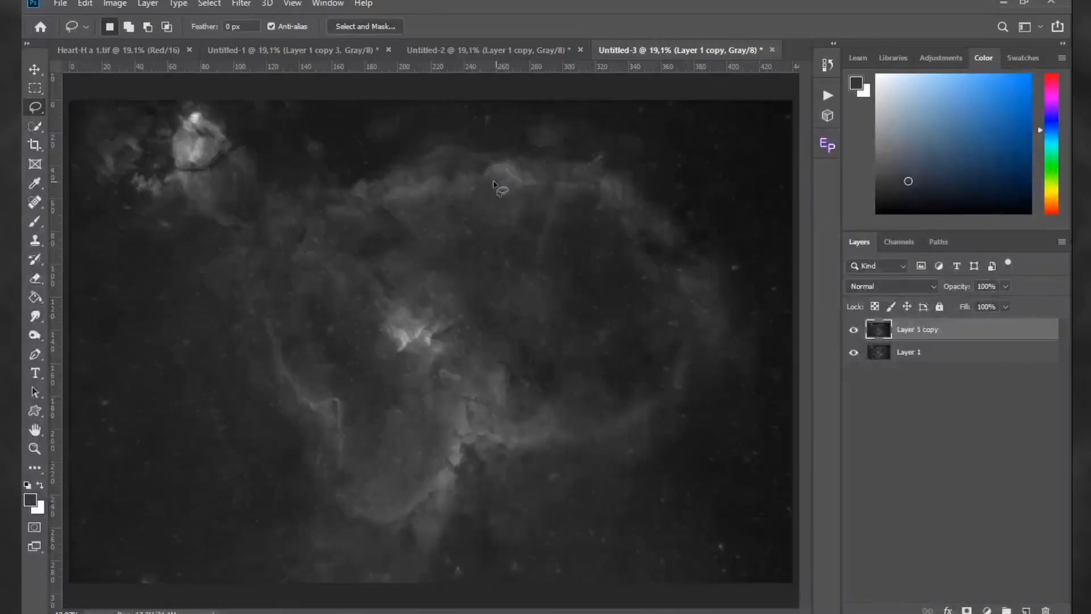
{"action": "left_click", "coordinate": [85, 6]}
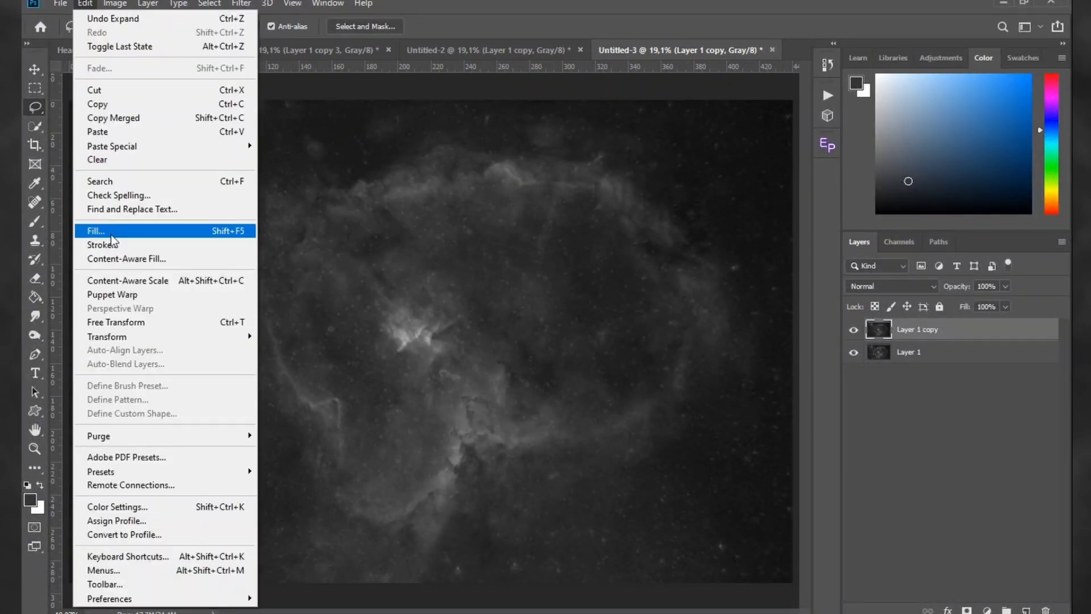
{"action": "left_click", "coordinate": [108, 232]}
{"action": "left_click", "coordinate": [767, 159]}
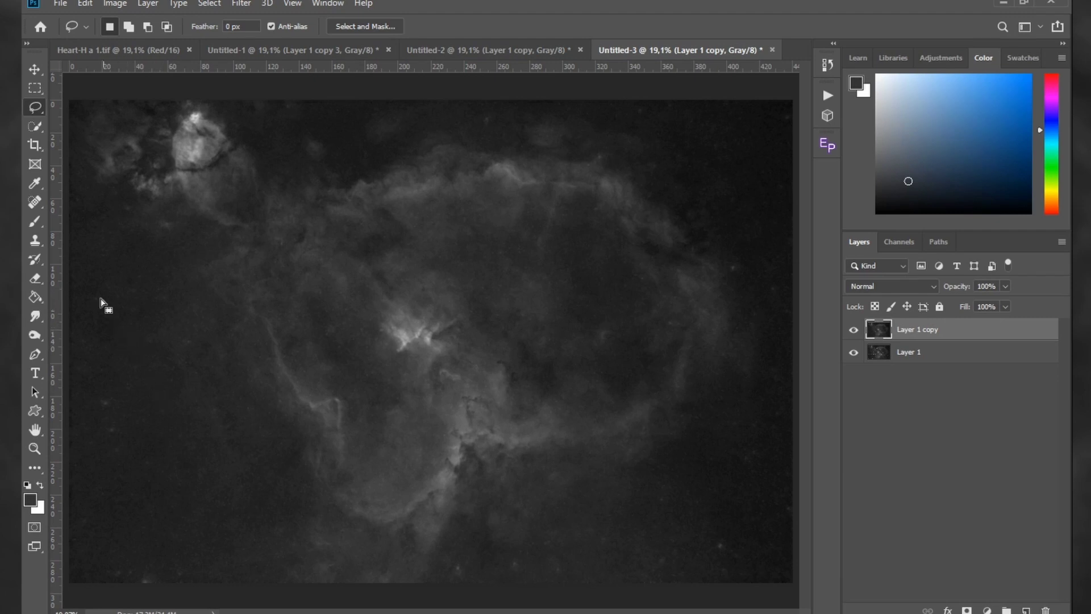
Heal leftover star spots in the left sky and lower right with the Spot Healing Brush
{"action": "left_click", "coordinate": [36, 202]}
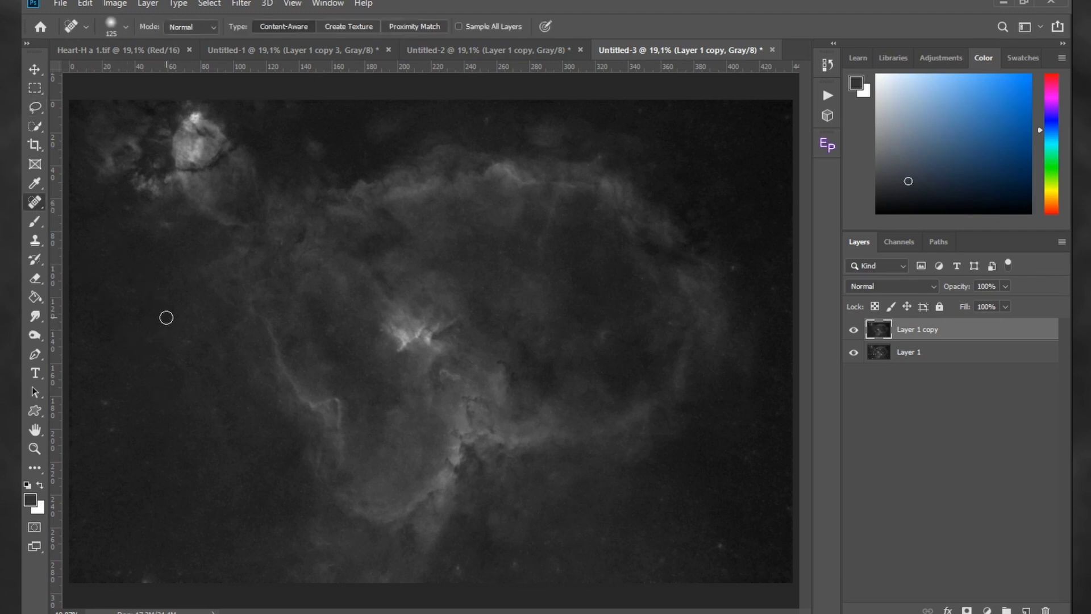
{"action": "left_click_drag", "start_coordinate": [101, 396], "coordinate": [108, 411]}
{"action": "left_click_drag", "start_coordinate": [662, 501], "coordinate": [669, 510]}
Zoom in and toggle Layer 1 copy's visibility to compare starless and original images
{"action": "scroll", "coordinate": [464, 458], "scroll_direction": "up", "scroll_amount": 3}
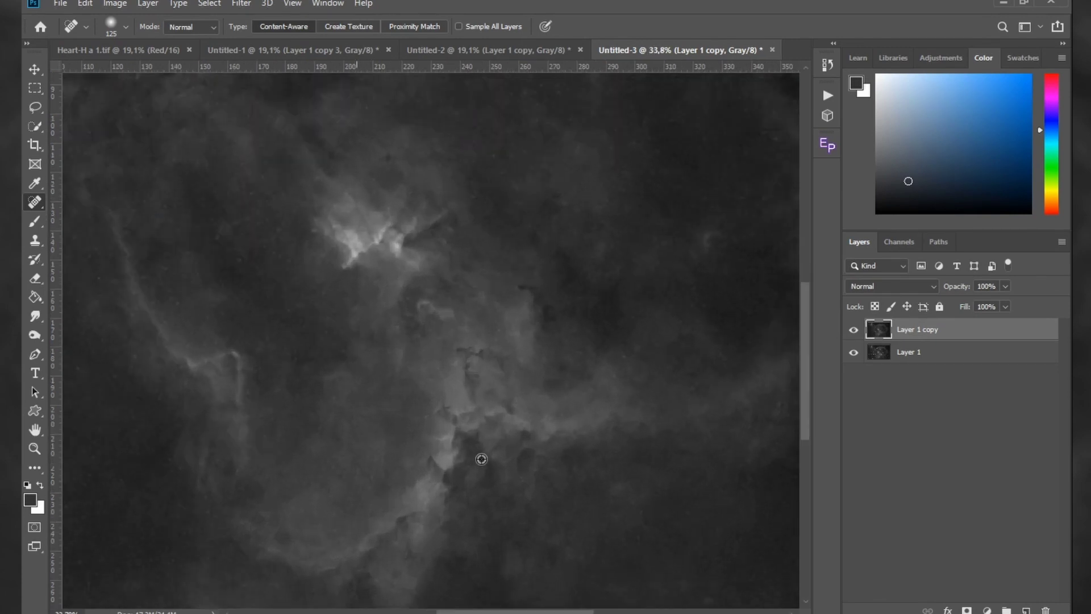
{"action": "scroll", "coordinate": [500, 393], "scroll_direction": "up", "scroll_amount": 2}
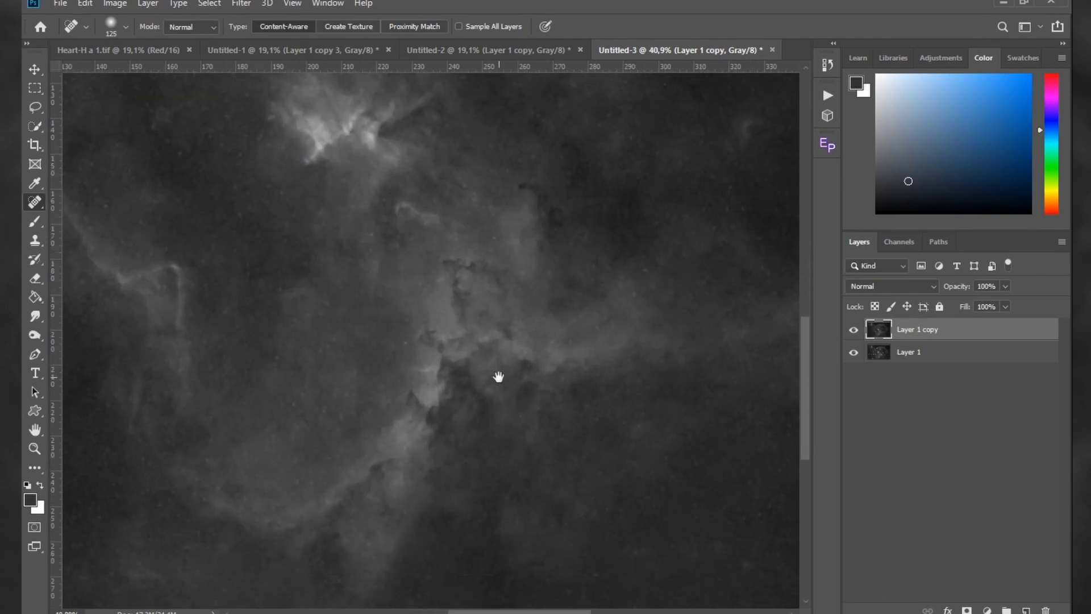
{"action": "scroll", "coordinate": [501, 377], "scroll_direction": "up", "scroll_amount": 3}
{"action": "left_click", "coordinate": [854, 329]}
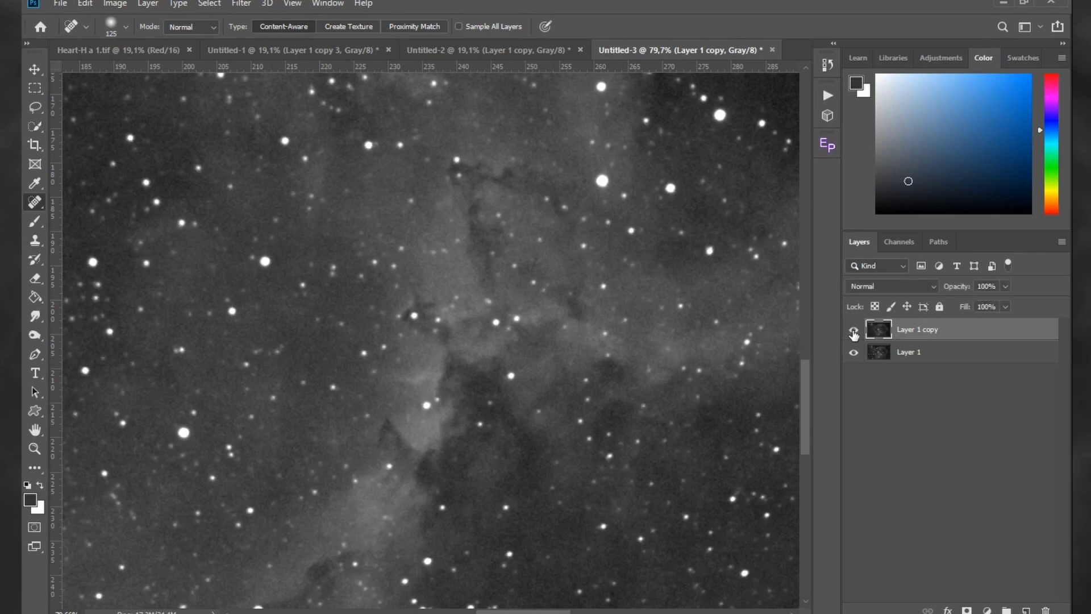
{"action": "left_click", "coordinate": [853, 331]}
{"action": "left_click", "coordinate": [854, 330]}
{"action": "left_click", "coordinate": [854, 331]}
{"action": "left_click", "coordinate": [853, 331]}
{"action": "left_click", "coordinate": [854, 331]}
{"action": "left_click", "coordinate": [854, 331]}
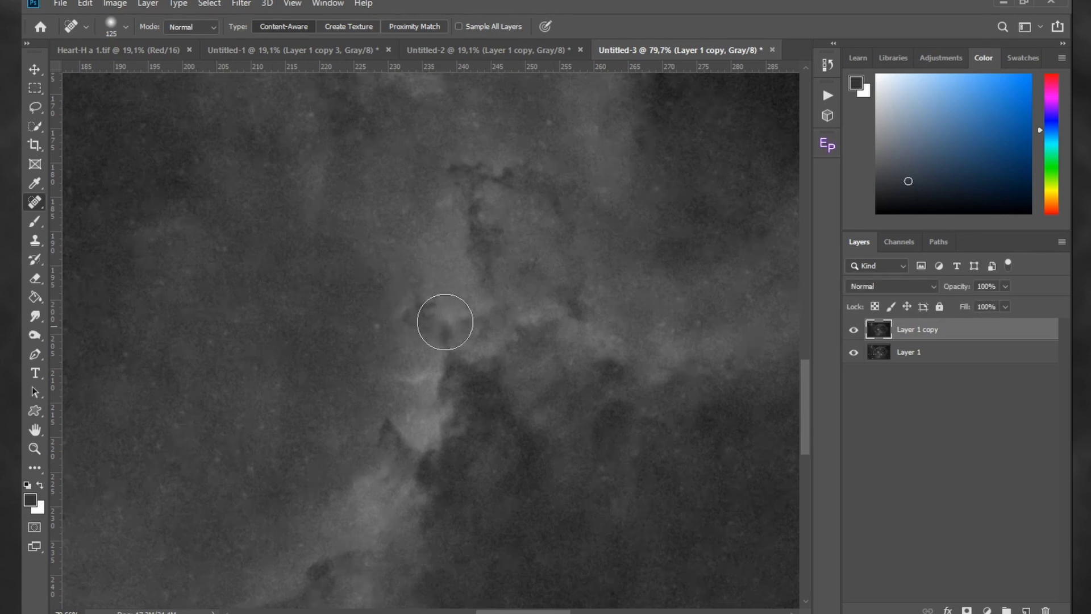
{"action": "left_click", "coordinate": [853, 331]}
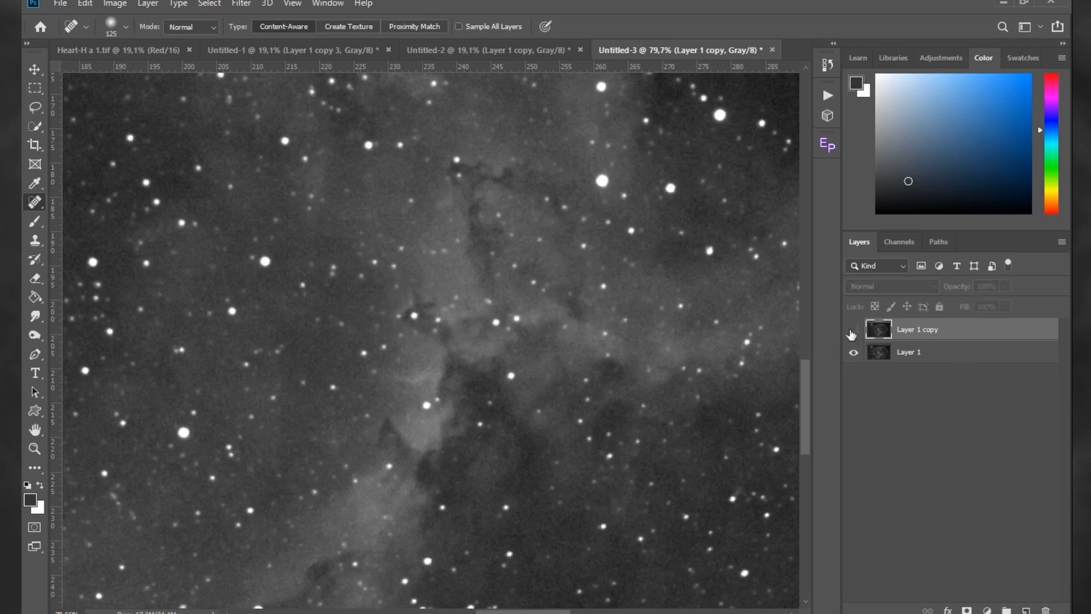
{"action": "left_click", "coordinate": [853, 330]}
{"action": "left_click", "coordinate": [853, 331]}
{"action": "left_click", "coordinate": [854, 331]}
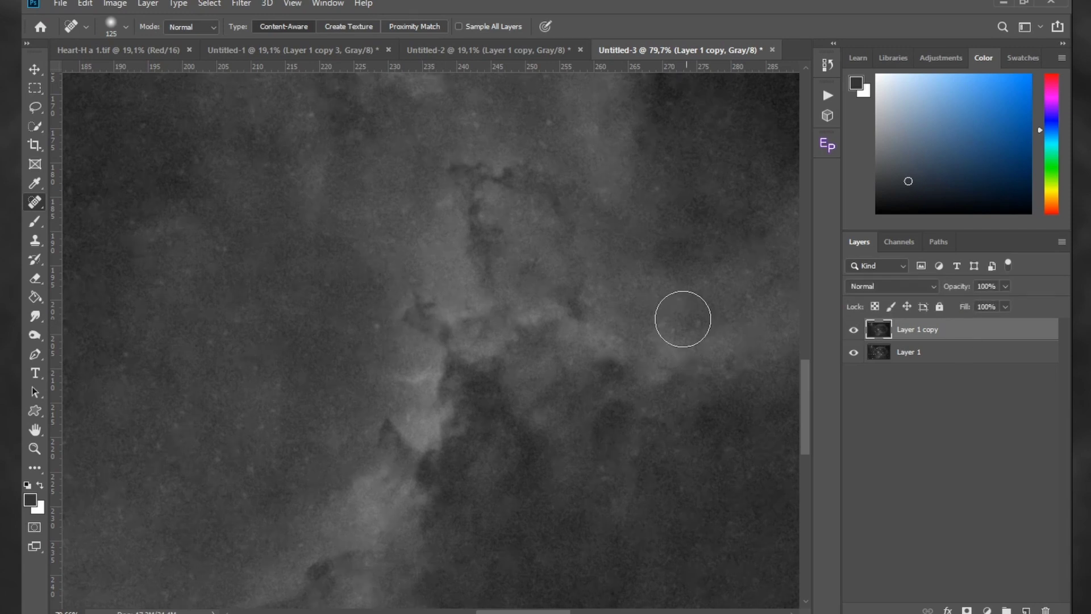
Duplicate Layer 1, move the copy to the top, and set it to Darken
{"action": "left_click_drag", "start_coordinate": [912, 355], "coordinate": [1027, 610]}
{"action": "left_click_drag", "start_coordinate": [932, 359], "coordinate": [917, 334]}
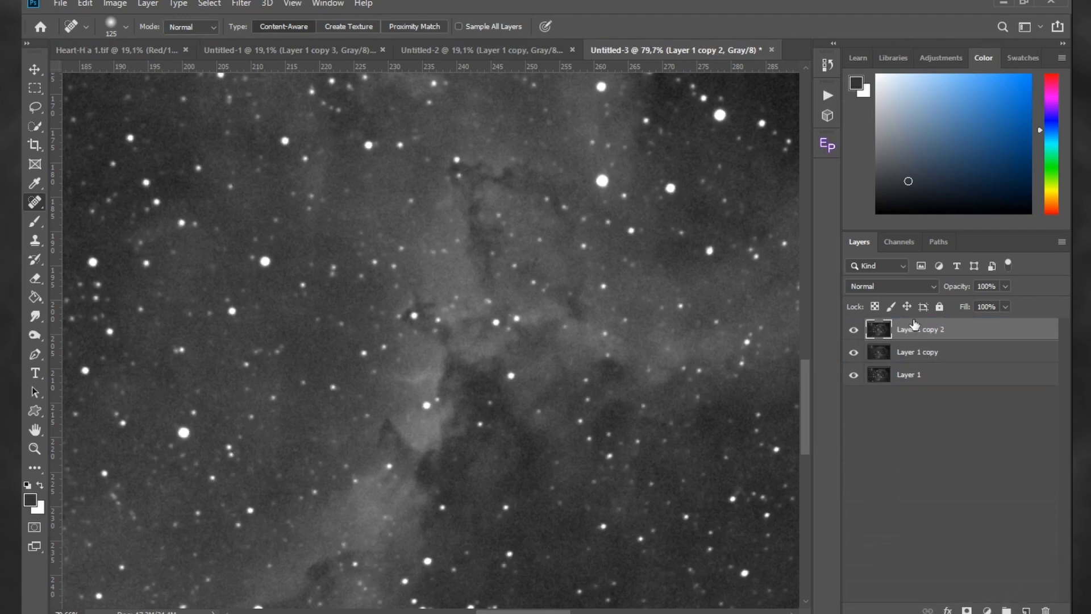
{"action": "left_click", "coordinate": [920, 286]}
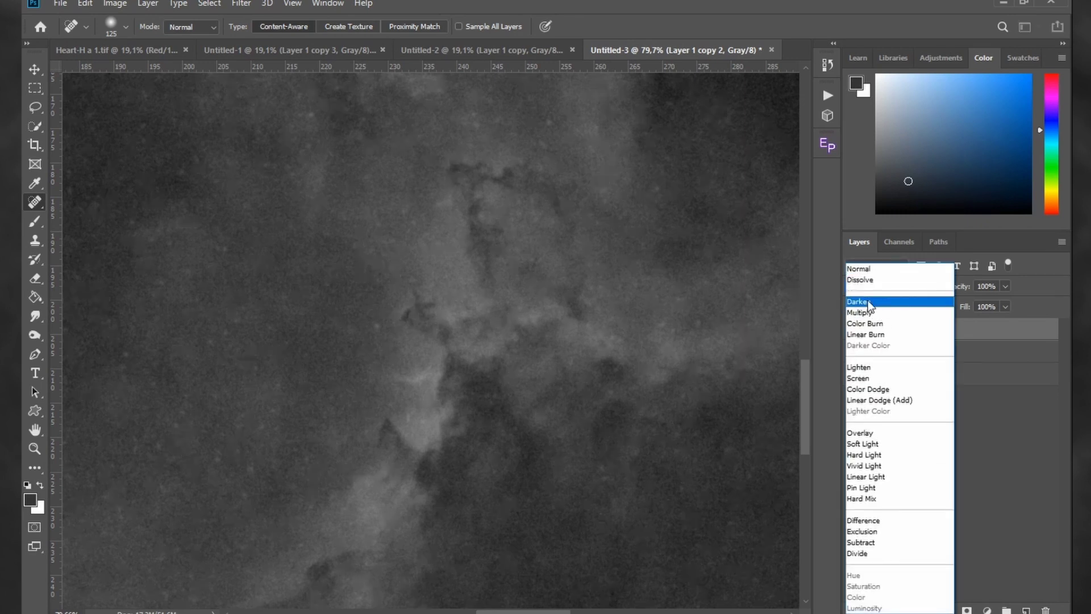
{"action": "left_click", "coordinate": [869, 303]}
Toggle the Darken copy's visibility to compare the restored detail
{"action": "left_click", "coordinate": [853, 331]}
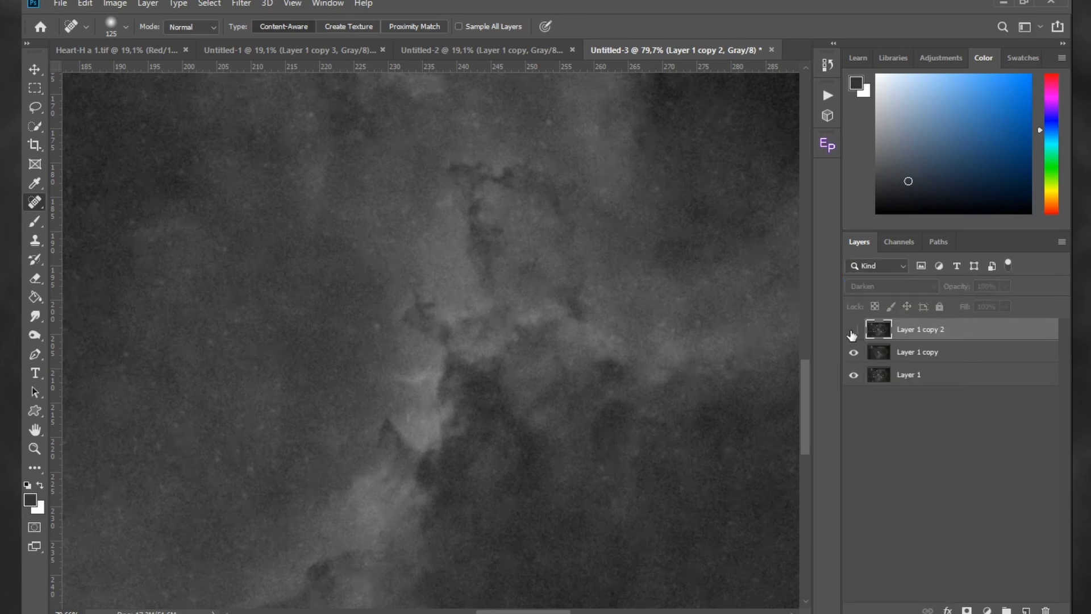
{"action": "left_click", "coordinate": [853, 331]}
{"action": "left_click", "coordinate": [853, 330]}
{"action": "left_click", "coordinate": [853, 331]}
{"action": "scroll", "coordinate": [684, 316], "scroll_direction": "down", "scroll_amount": 3}
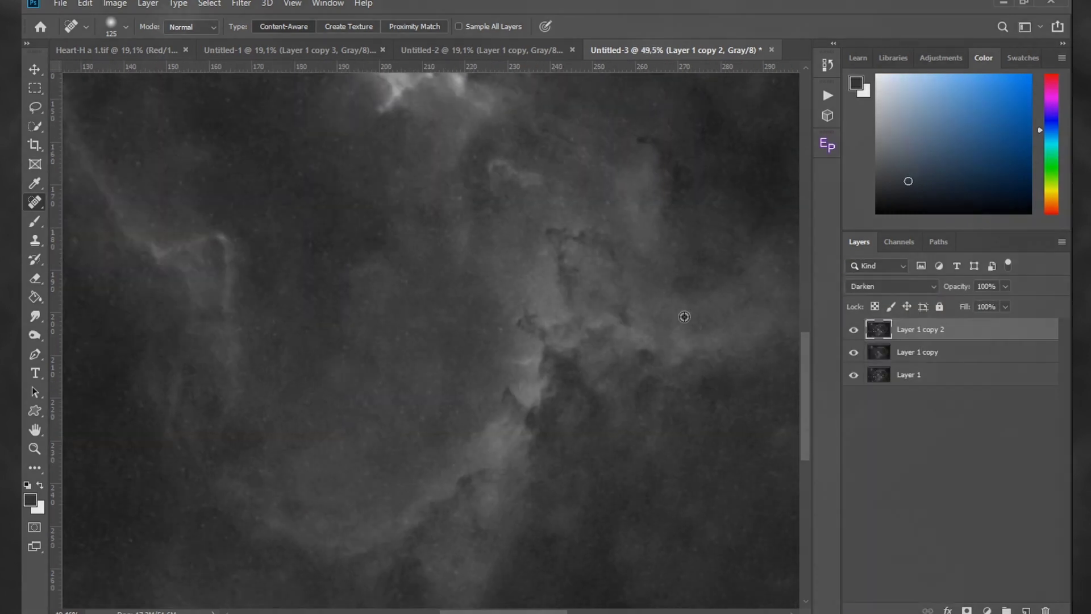